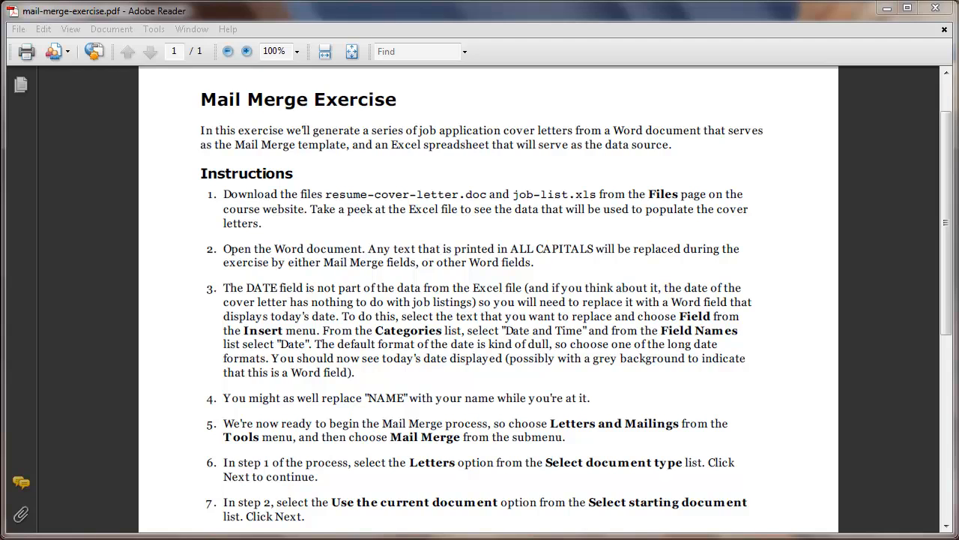
Step: Switch to job-list.xls in Excel and examine its column headers, including the contact name, Salutation, Position, Activity and PostingFound columns
{"action": "key", "text": "alt+Tab"}
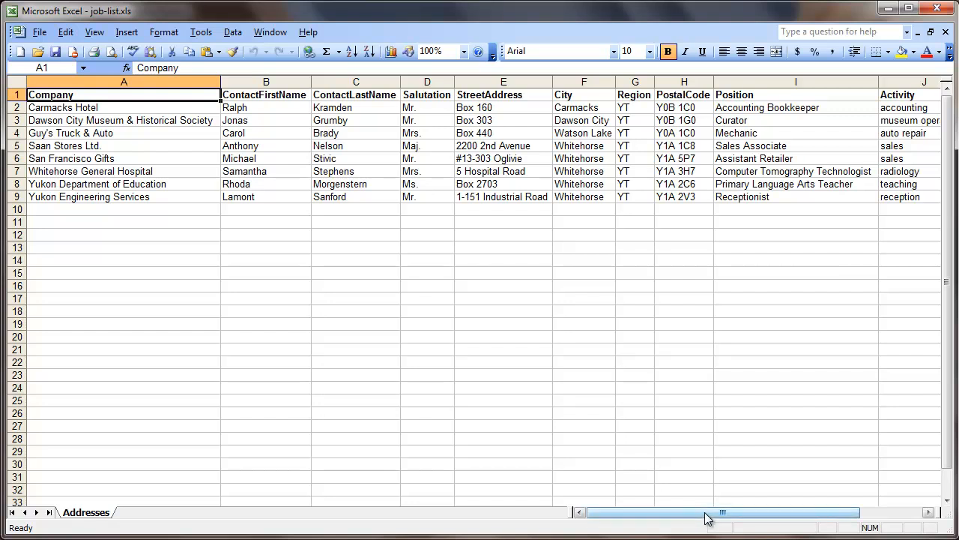
{"action": "mouse_move", "coordinate": [705, 517]}
{"action": "left_mouse_down"}
{"action": "mouse_move", "coordinate": [786, 522]}
{"action": "mouse_move", "coordinate": [693, 526]}
{"action": "left_mouse_up"}
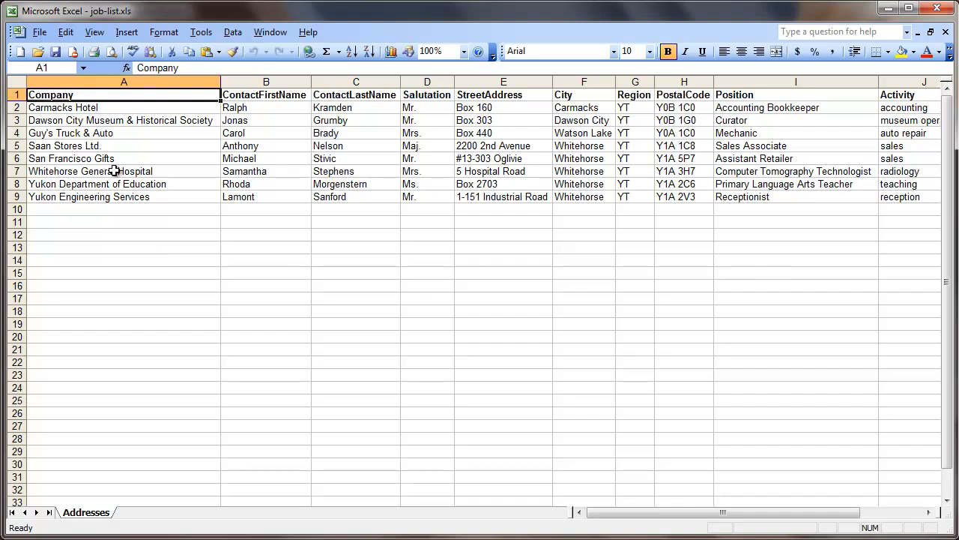
{"action": "left_click", "coordinate": [271, 94]}
{"action": "left_click", "coordinate": [355, 96]}
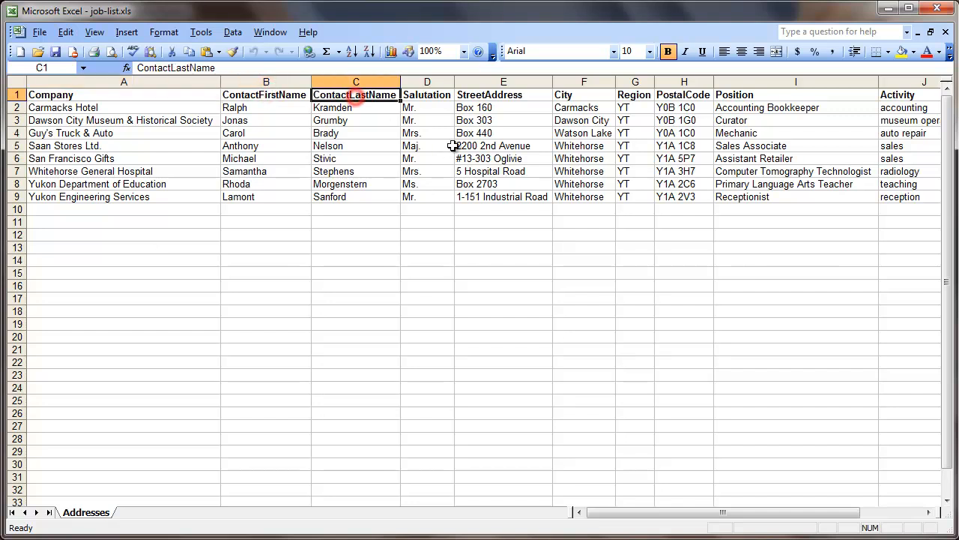
{"action": "left_click", "coordinate": [421, 98]}
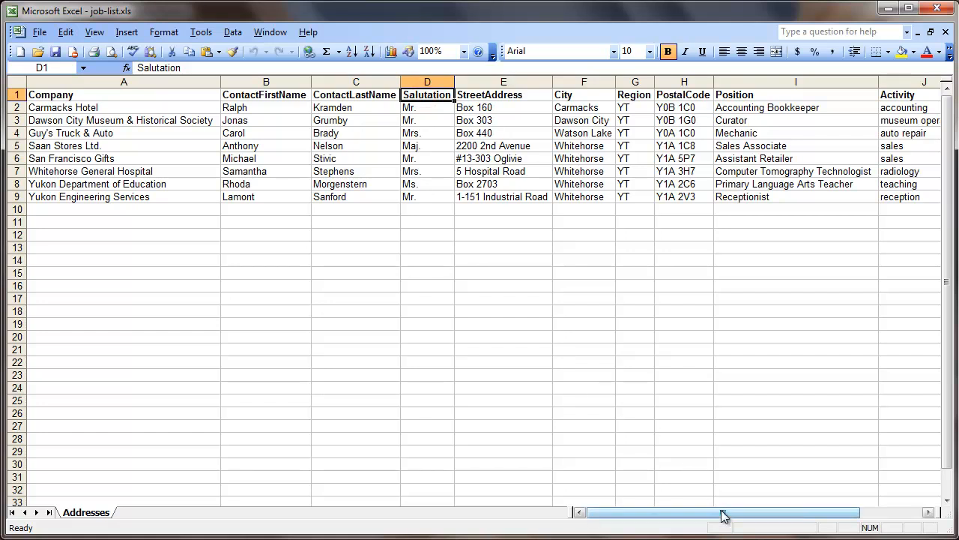
{"action": "left_click_drag", "start_coordinate": [723, 515], "coordinate": [785, 521]}
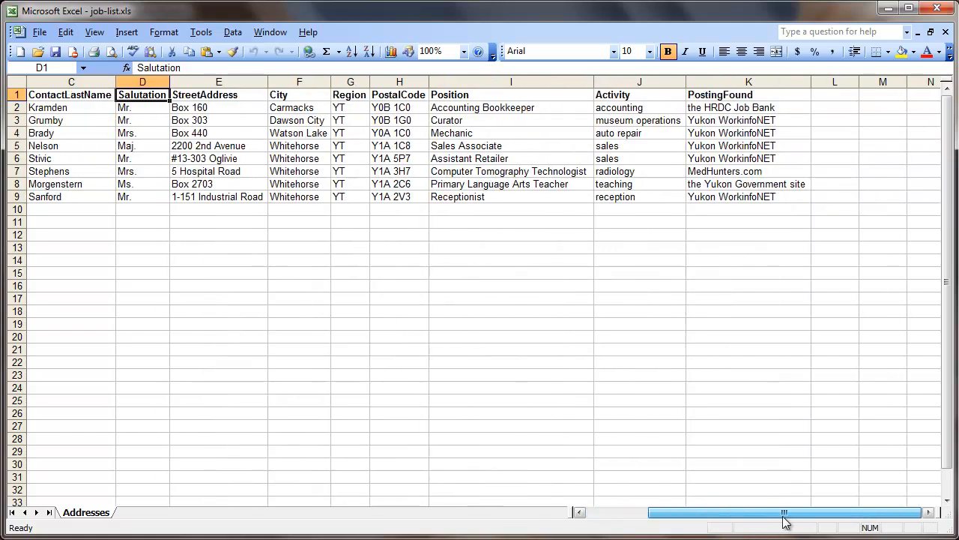
{"action": "left_click", "coordinate": [616, 94]}
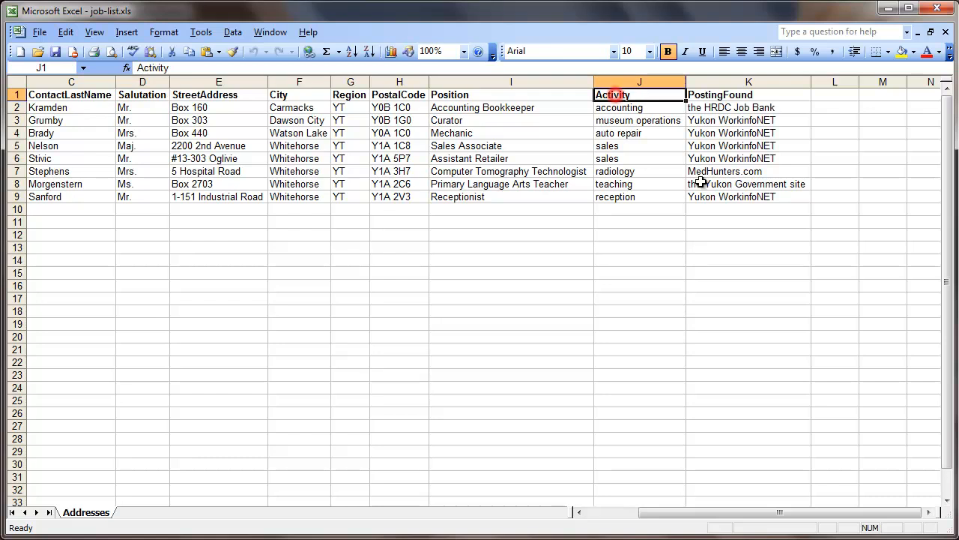
{"action": "left_click", "coordinate": [747, 95]}
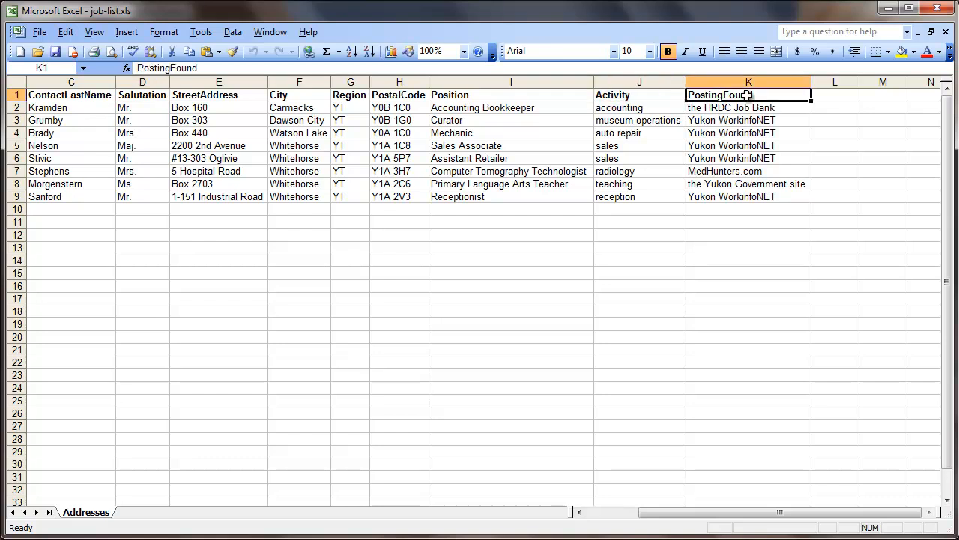
{"action": "left_click", "coordinate": [488, 96]}
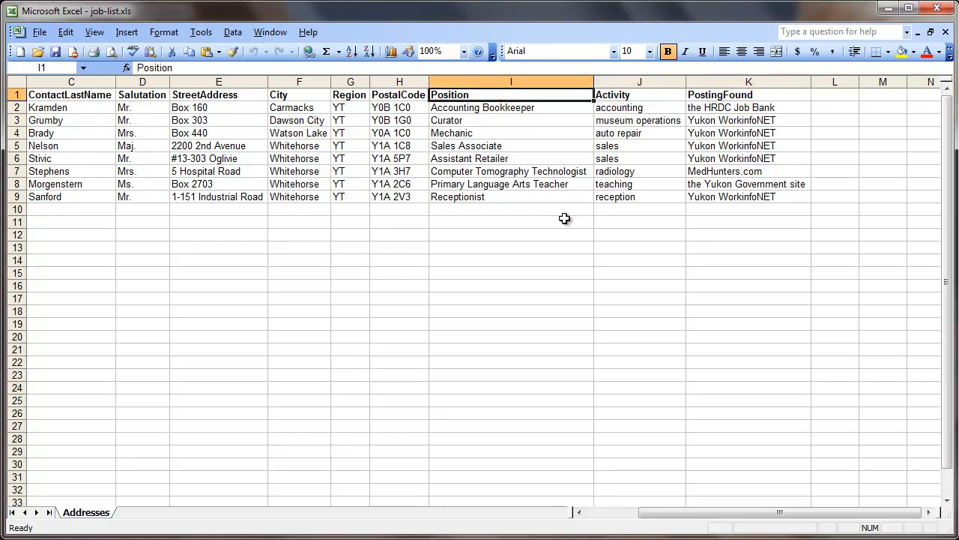
{"action": "left_click", "coordinate": [606, 512]}
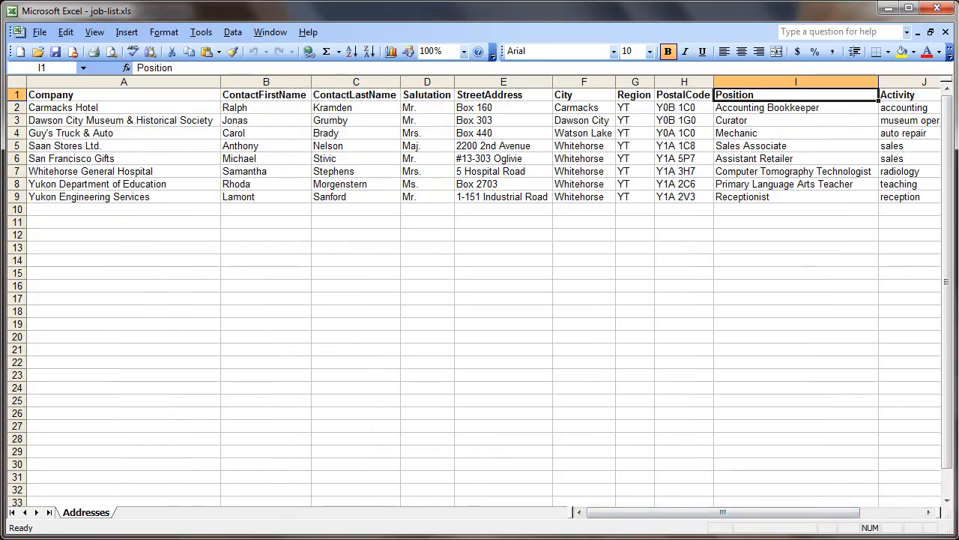
Step: Switch to resume-cover-letter.doc in Word and replace DATE with a Date field from the Date and Time category, formatted dddd, MMMM dd, yyyy
{"action": "key", "text": "alt+Tab"}
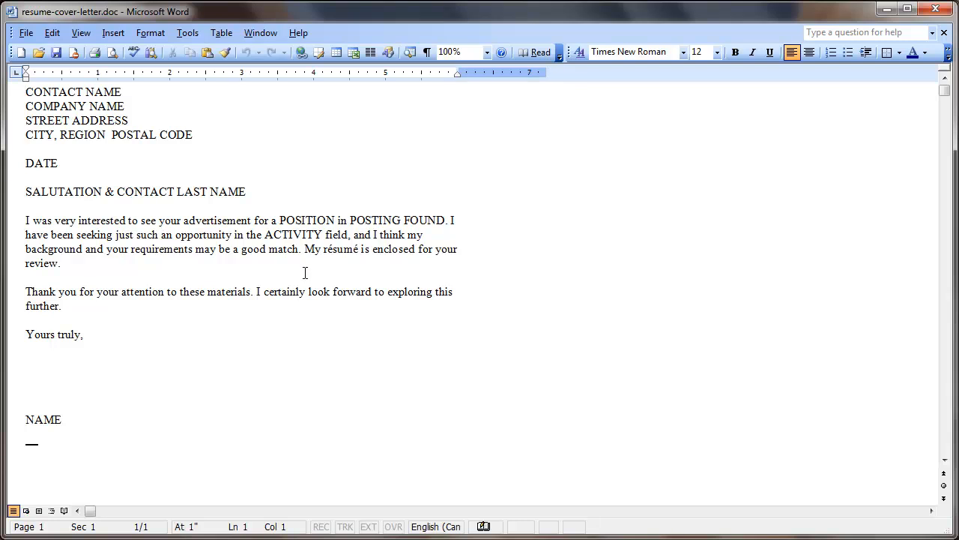
{"action": "left_click", "coordinate": [59, 164]}
{"action": "left_click_drag", "start_coordinate": [59, 163], "coordinate": [27, 165]}
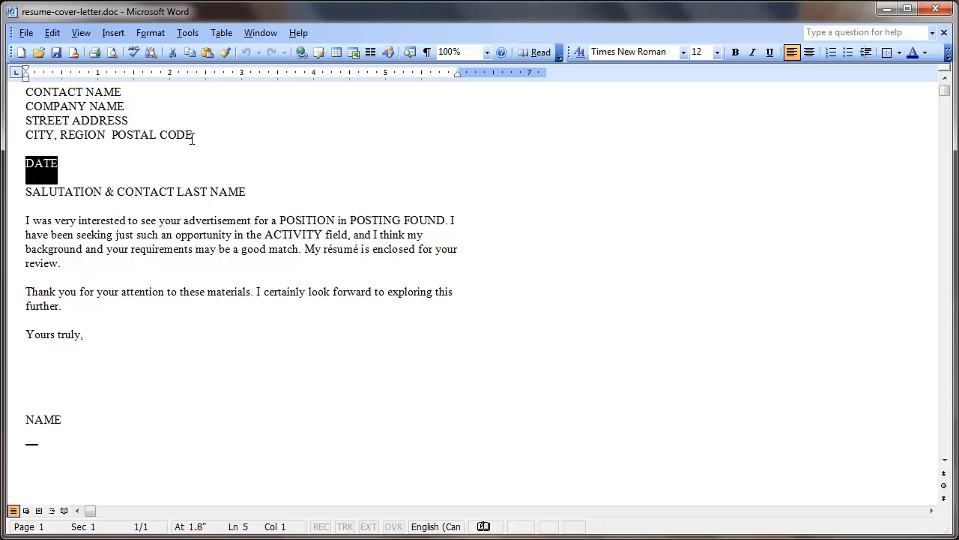
{"action": "left_click", "coordinate": [113, 35]}
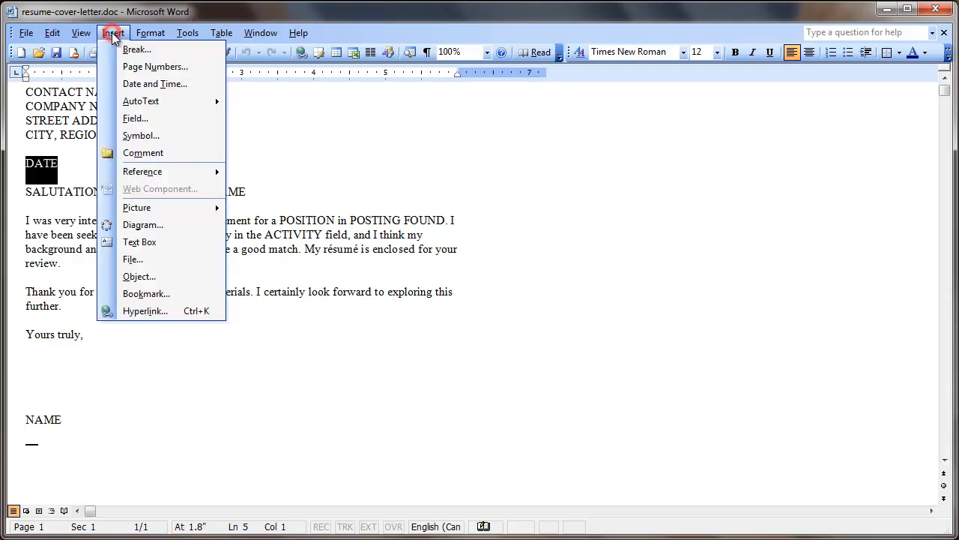
{"action": "left_click", "coordinate": [147, 119]}
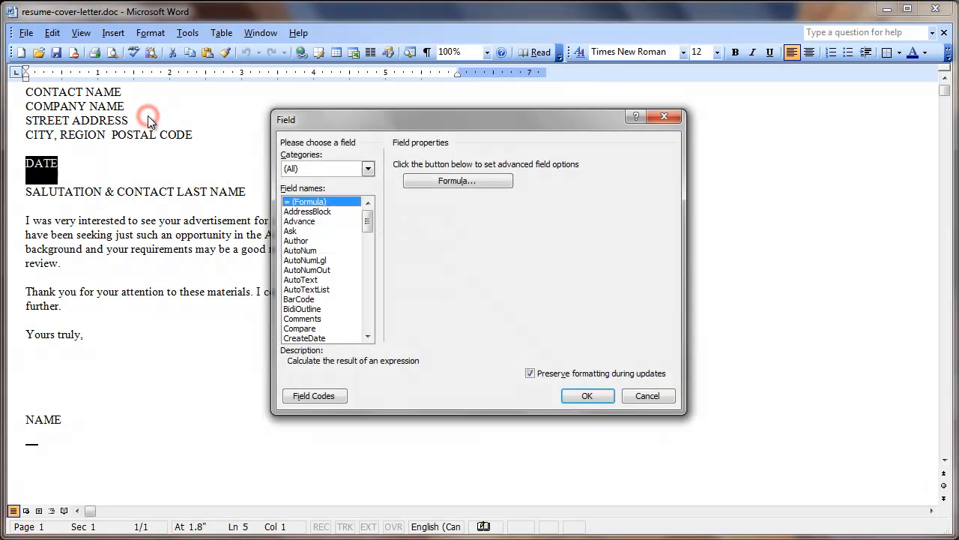
{"action": "left_click", "coordinate": [368, 171]}
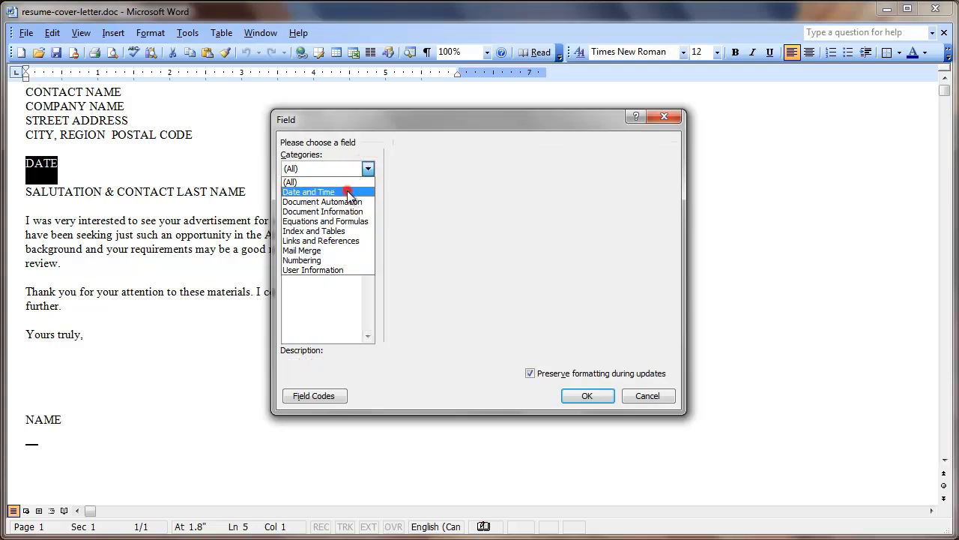
{"action": "left_click", "coordinate": [347, 190]}
{"action": "left_click", "coordinate": [314, 210]}
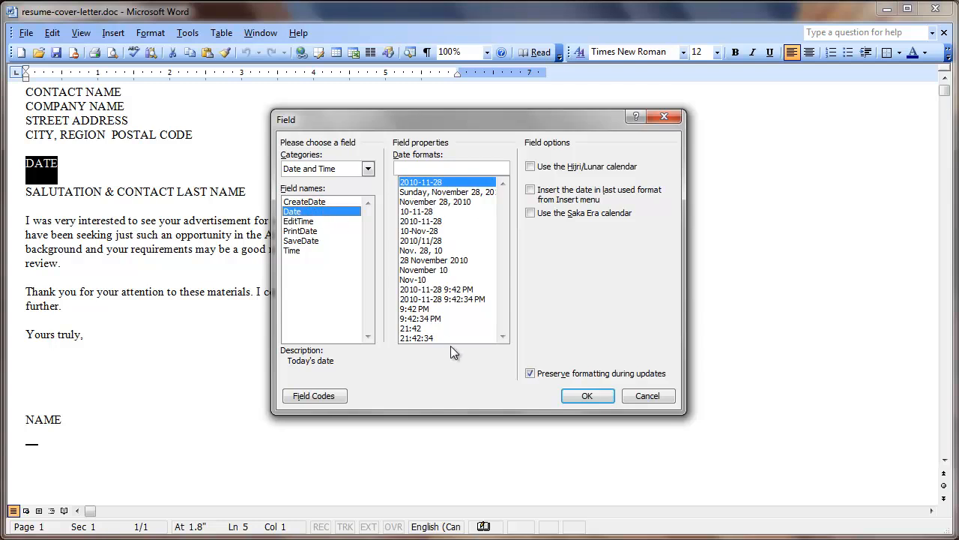
{"action": "left_click", "coordinate": [461, 193]}
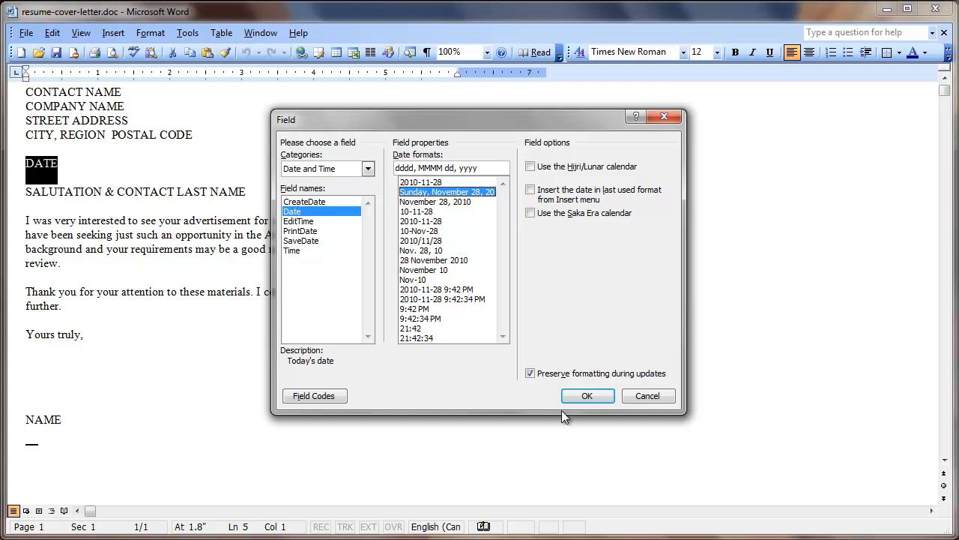
{"action": "left_click", "coordinate": [590, 395]}
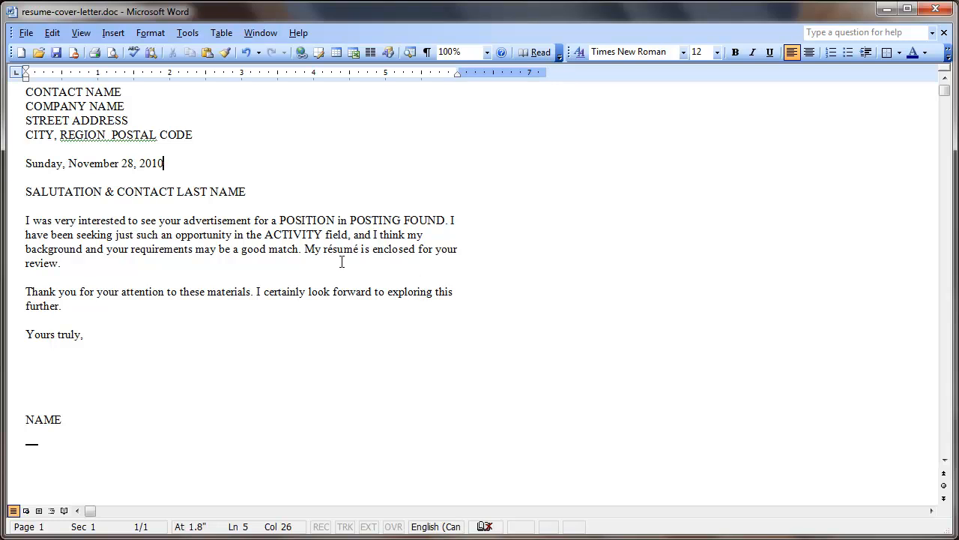
{"action": "left_click", "coordinate": [122, 162]}
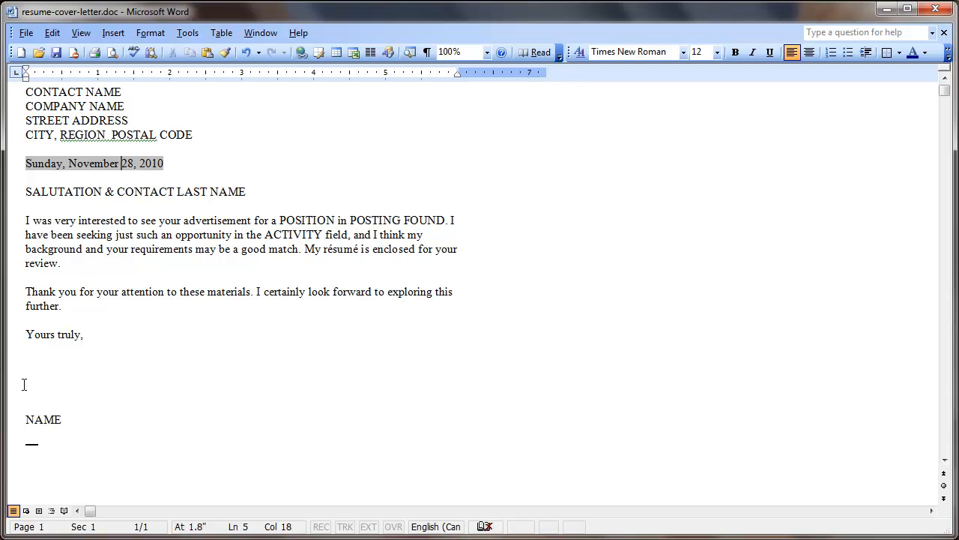
Step: Replace the NAME placeholder below the letter's closing with the sender's full name
{"action": "left_click", "coordinate": [39, 420]}
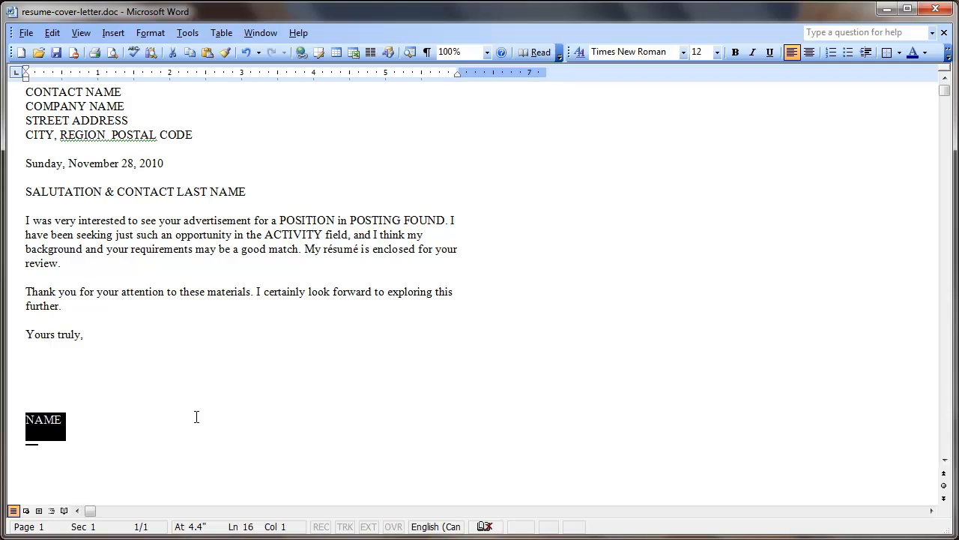
{"action": "type", "text": "John Doe"}
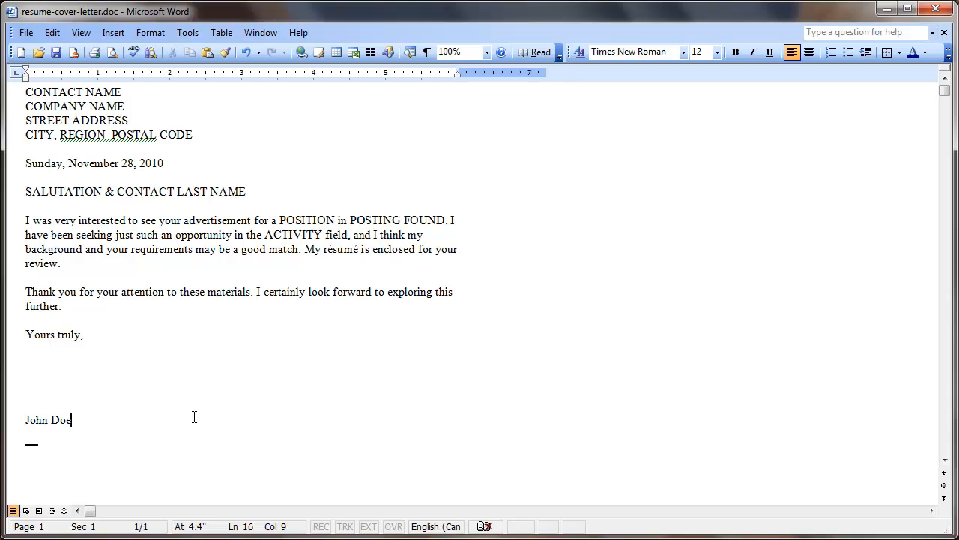
Step: Start a mail merge of type Letters that uses the current document, and advance to recipient selection
{"action": "left_click", "coordinate": [183, 34]}
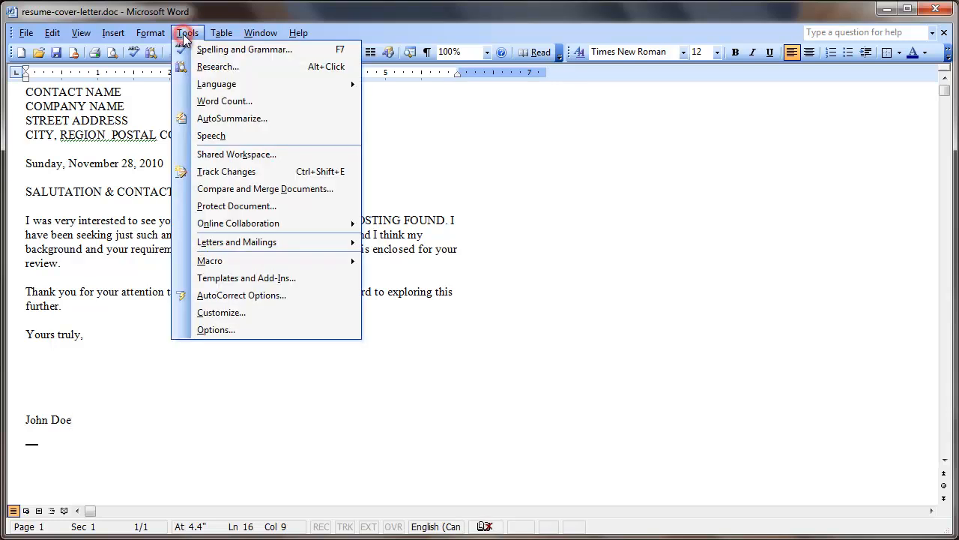
{"action": "mouse_move", "coordinate": [210, 242]}
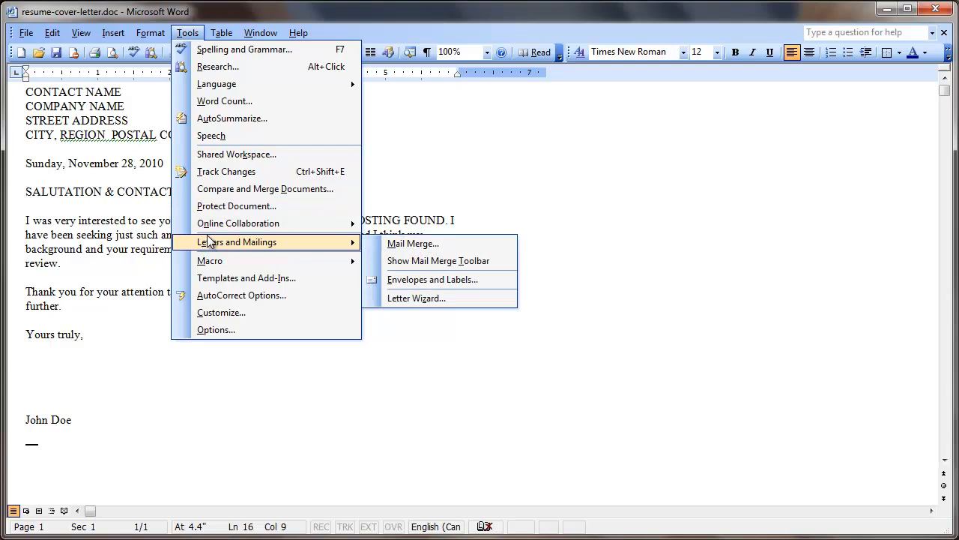
{"action": "left_click", "coordinate": [413, 245]}
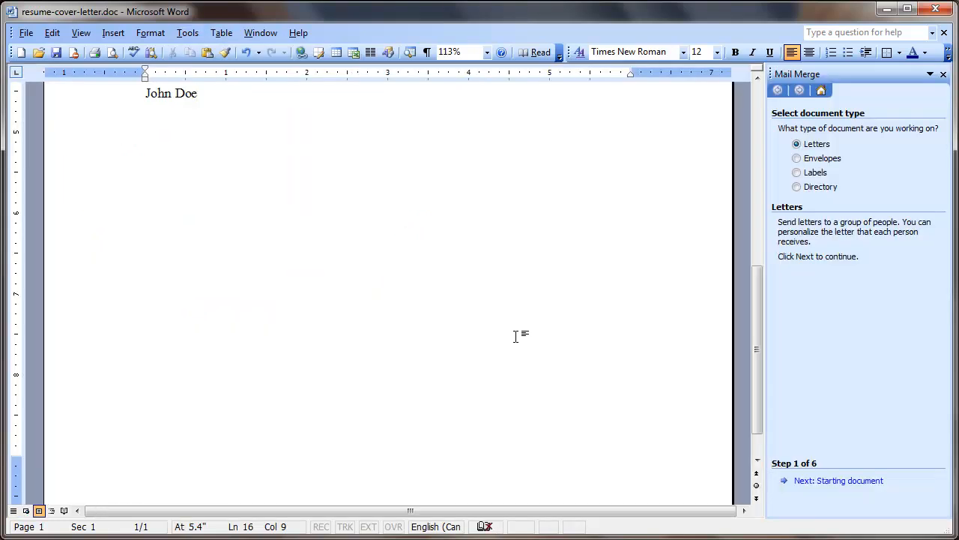
{"action": "left_click_drag", "start_coordinate": [757, 316], "coordinate": [767, 179]}
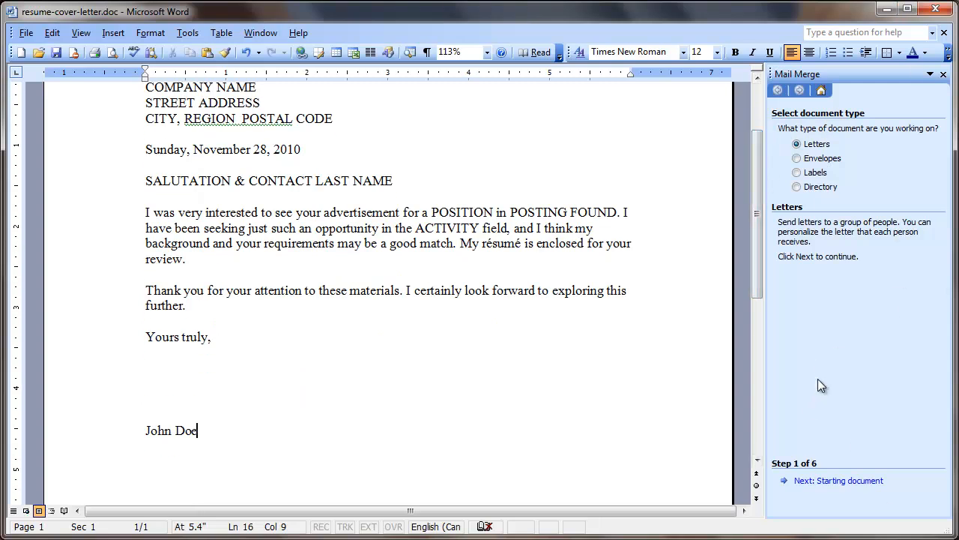
{"action": "left_click_drag", "start_coordinate": [760, 271], "coordinate": [759, 266]}
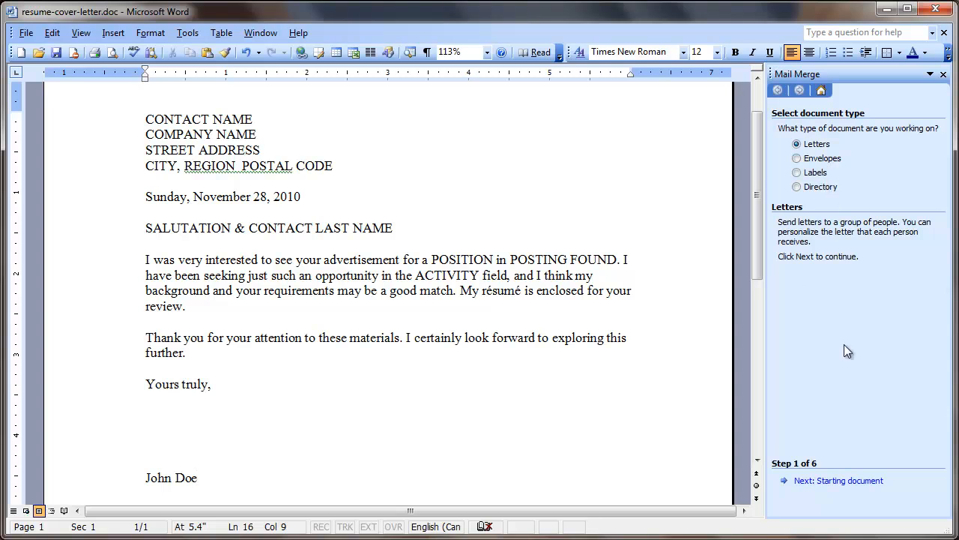
{"action": "left_click", "coordinate": [855, 482]}
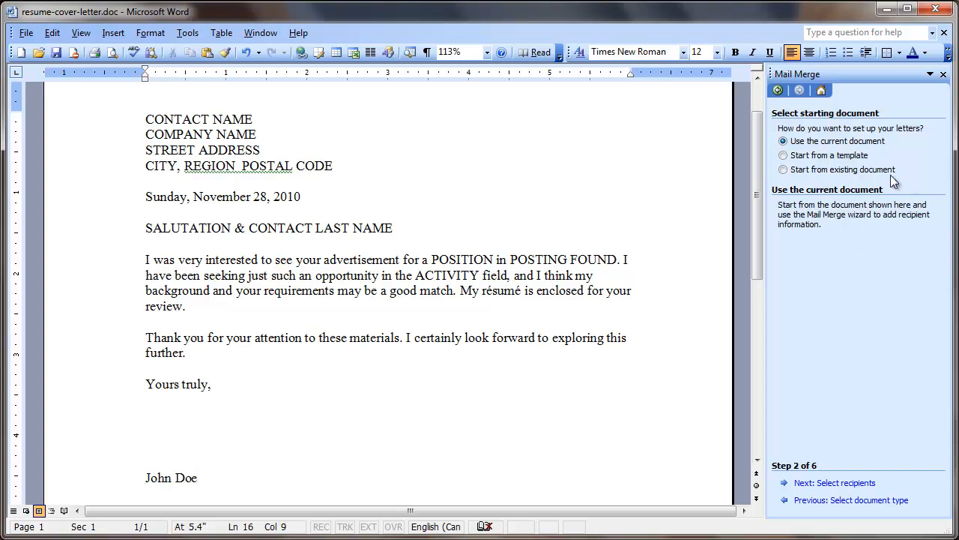
{"action": "left_click", "coordinate": [847, 485]}
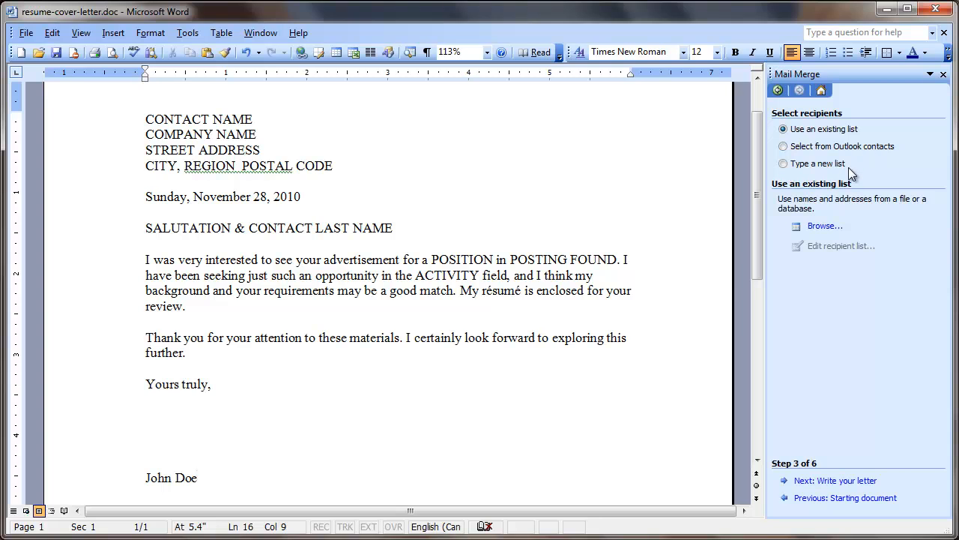
Step: Use the Addresses$ table of job-list.xls on the Desktop as the recipient list, with column headers and all recipients included, and advance to letter writing
{"action": "left_click", "coordinate": [825, 226]}
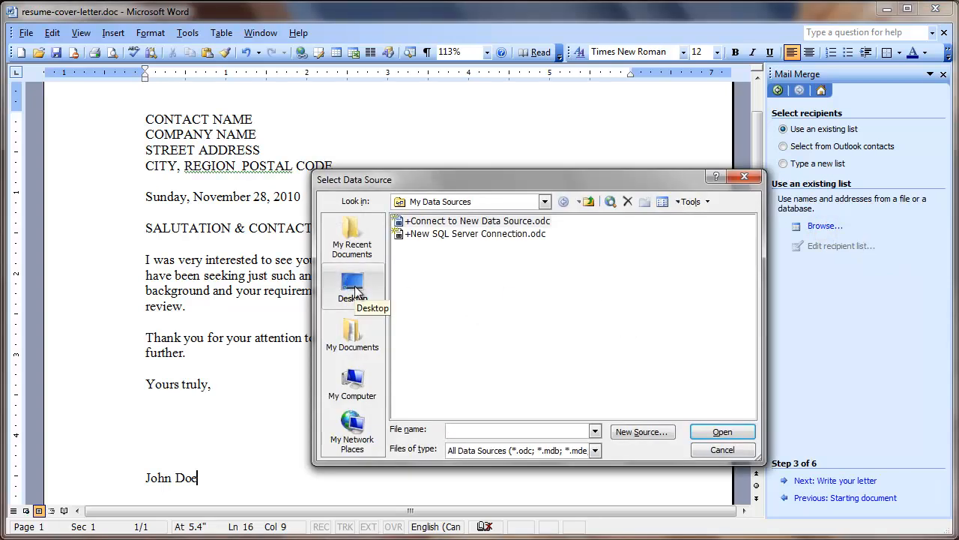
{"action": "left_click", "coordinate": [353, 291]}
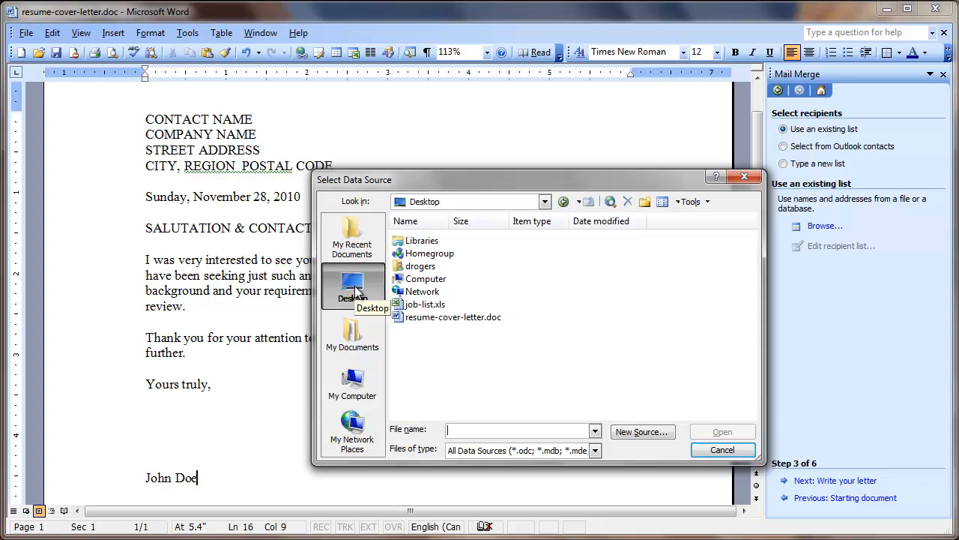
{"action": "left_click", "coordinate": [444, 305]}
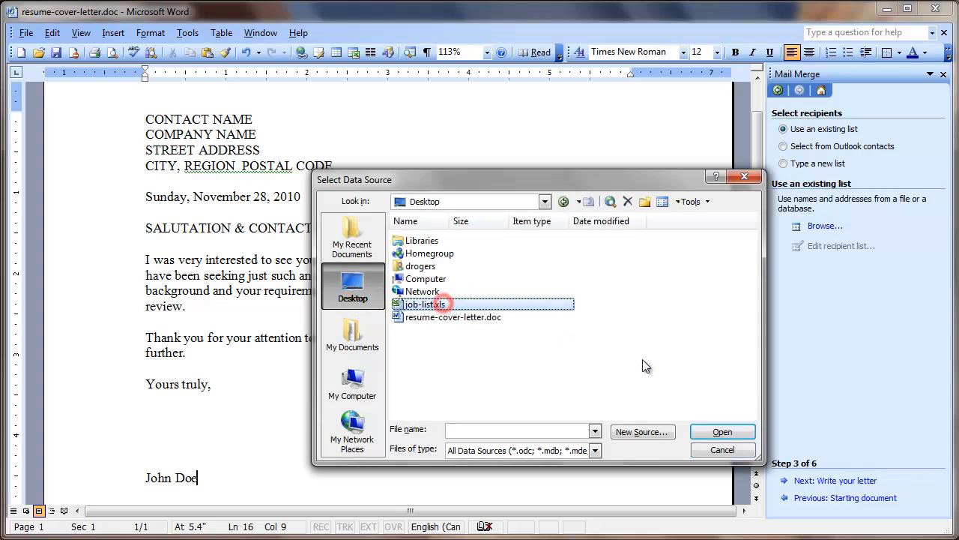
{"action": "left_click", "coordinate": [724, 432]}
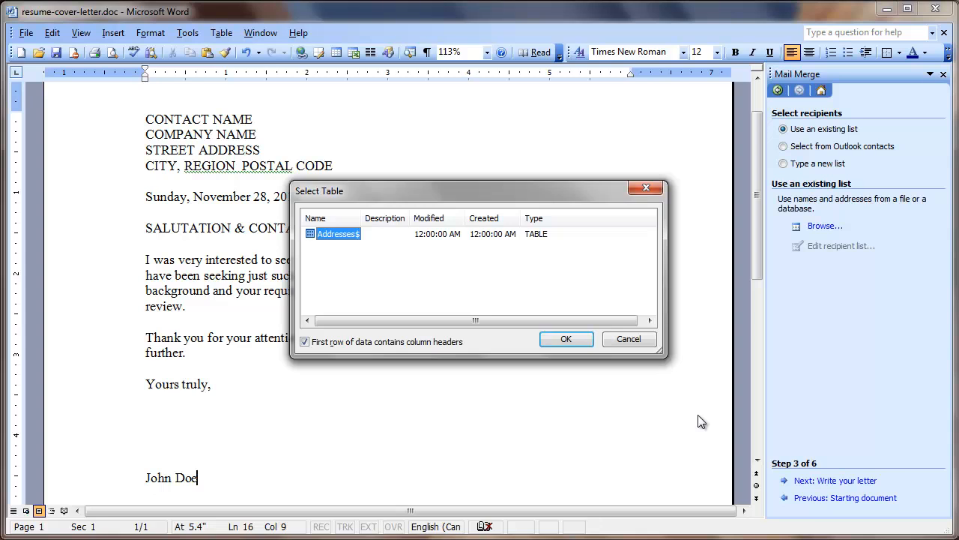
{"action": "left_click", "coordinate": [562, 338]}
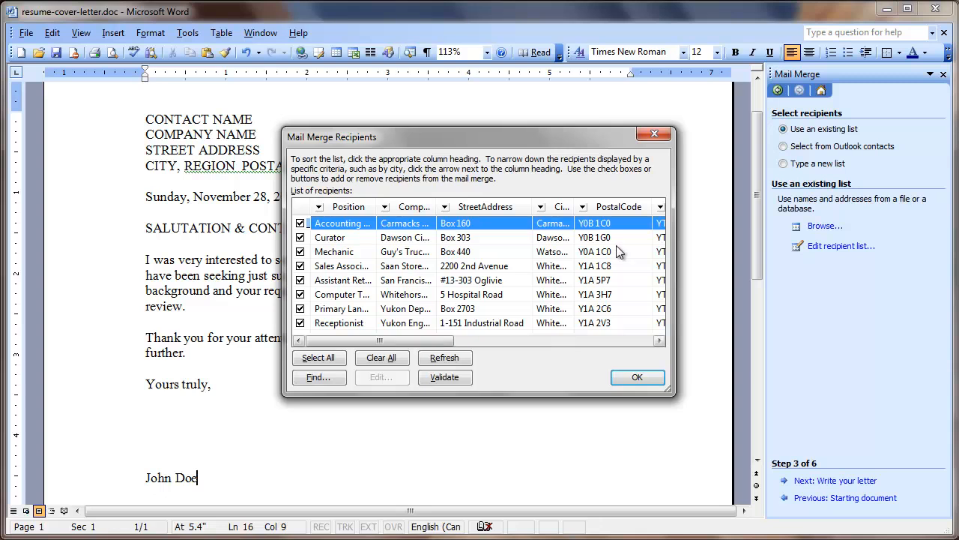
{"action": "left_click_drag", "start_coordinate": [431, 339], "coordinate": [388, 343]}
{"action": "left_click", "coordinate": [620, 375]}
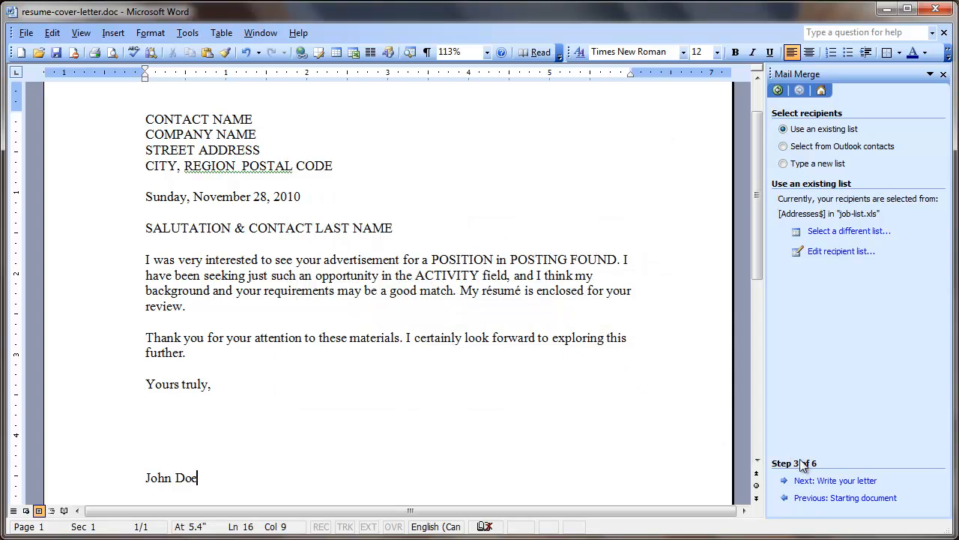
{"action": "left_click", "coordinate": [839, 481]}
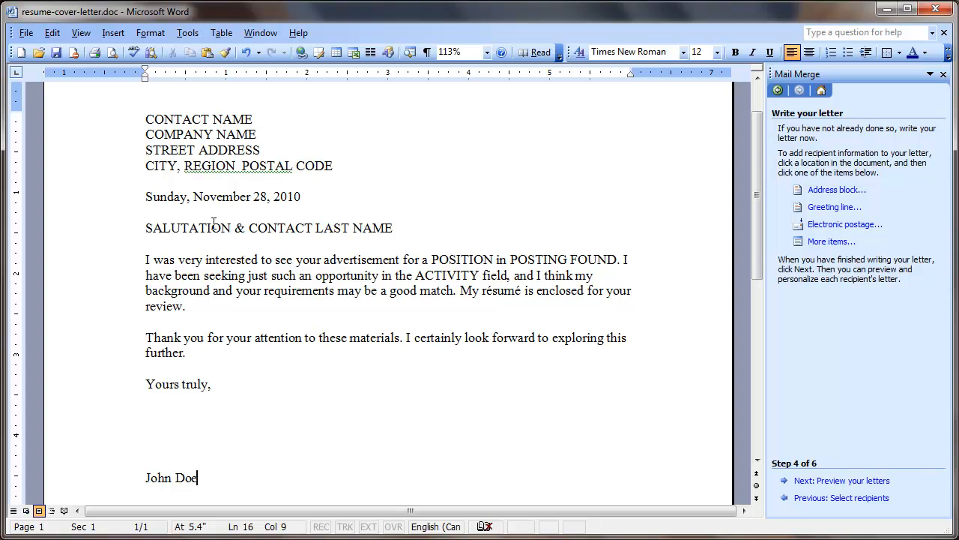
Step: Replace the SALUTATION placeholder in the greeting line with the Salutation merge field
{"action": "left_click", "coordinate": [162, 231]}
{"action": "left_click_drag", "start_coordinate": [145, 228], "coordinate": [231, 225]}
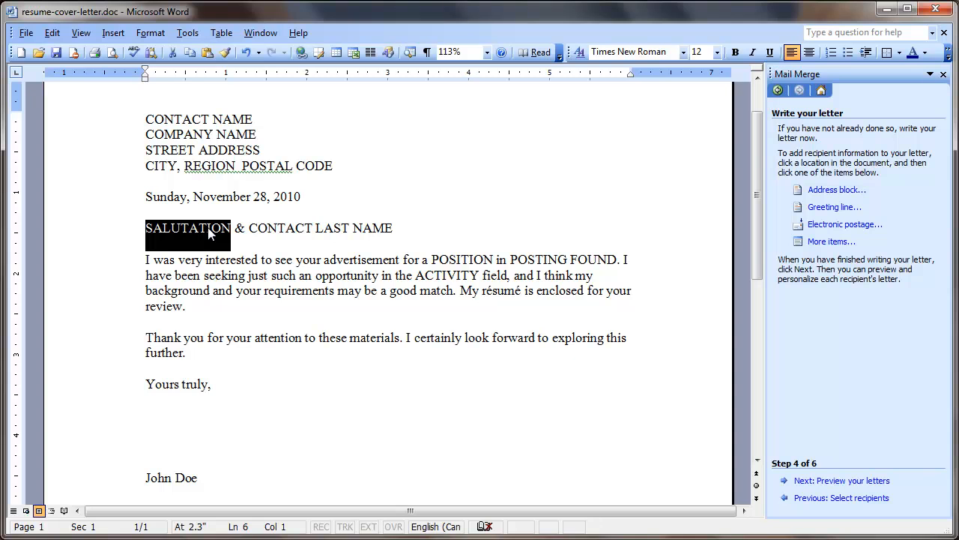
{"action": "left_click", "coordinate": [830, 242]}
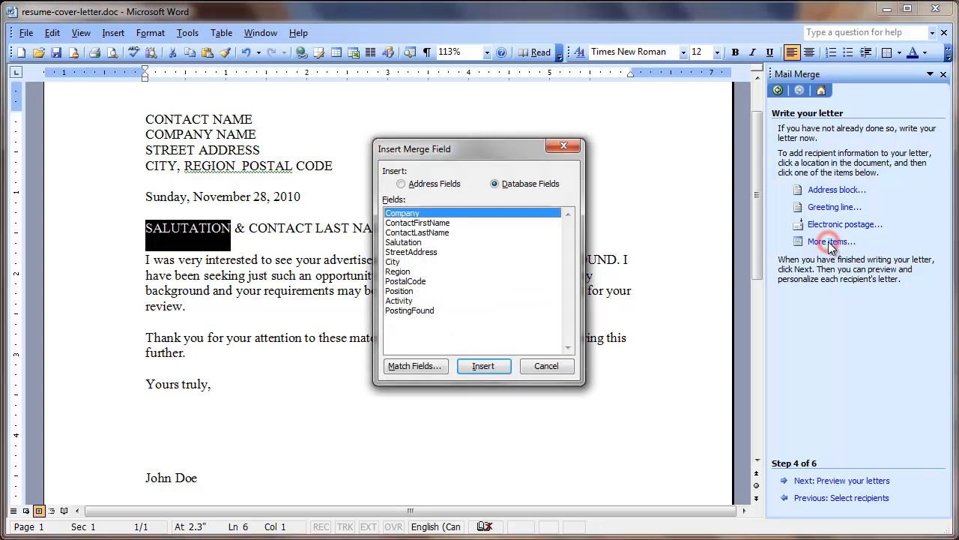
{"action": "left_click", "coordinate": [421, 243]}
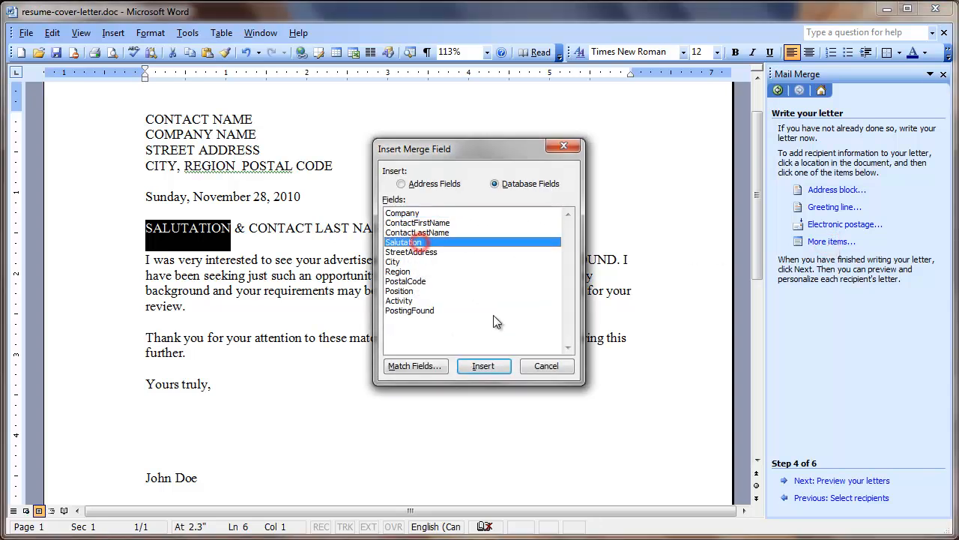
{"action": "left_click", "coordinate": [482, 367]}
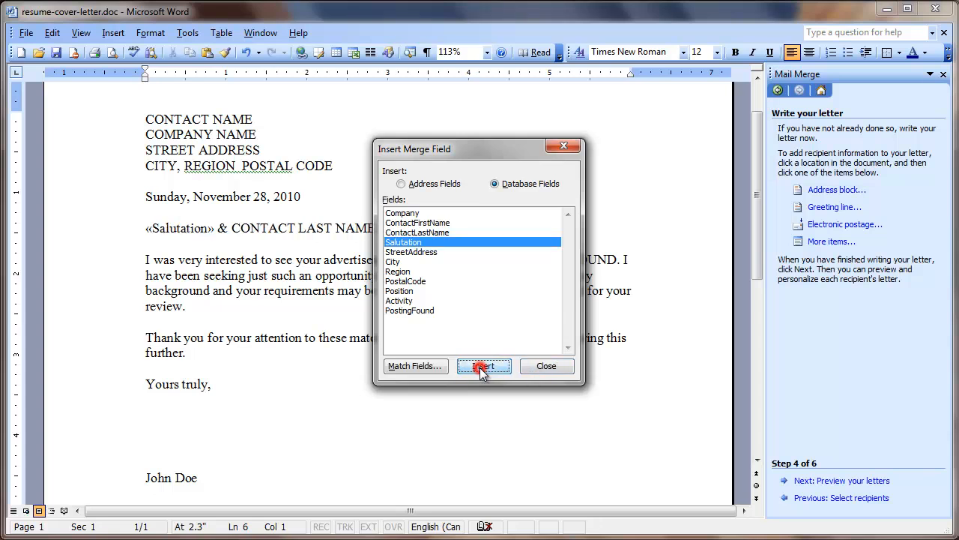
{"action": "left_click", "coordinate": [546, 367]}
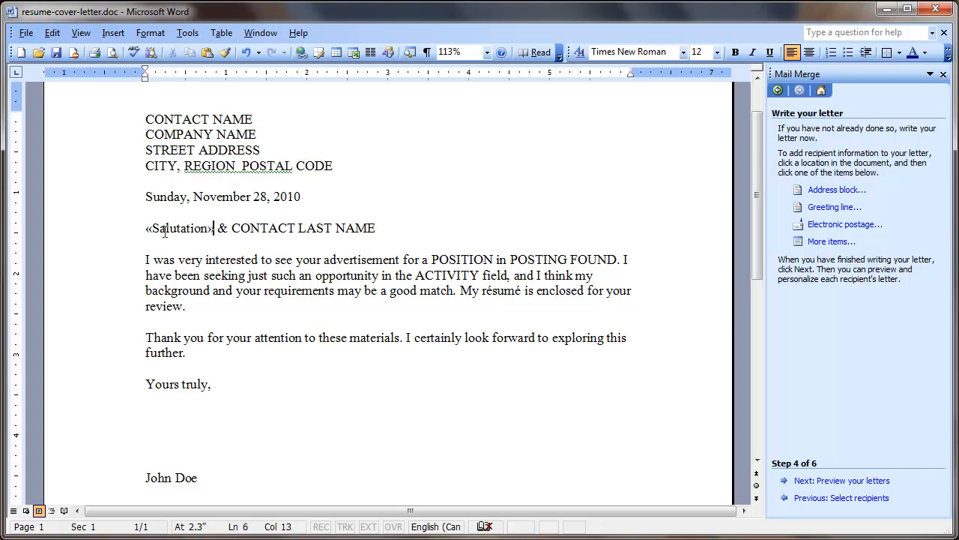
Step: Replace "& CONTACT LAST NAME" in the greeting line with the ContactLastName merge field, followed by a comma
{"action": "left_click_drag", "start_coordinate": [216, 226], "coordinate": [371, 224]}
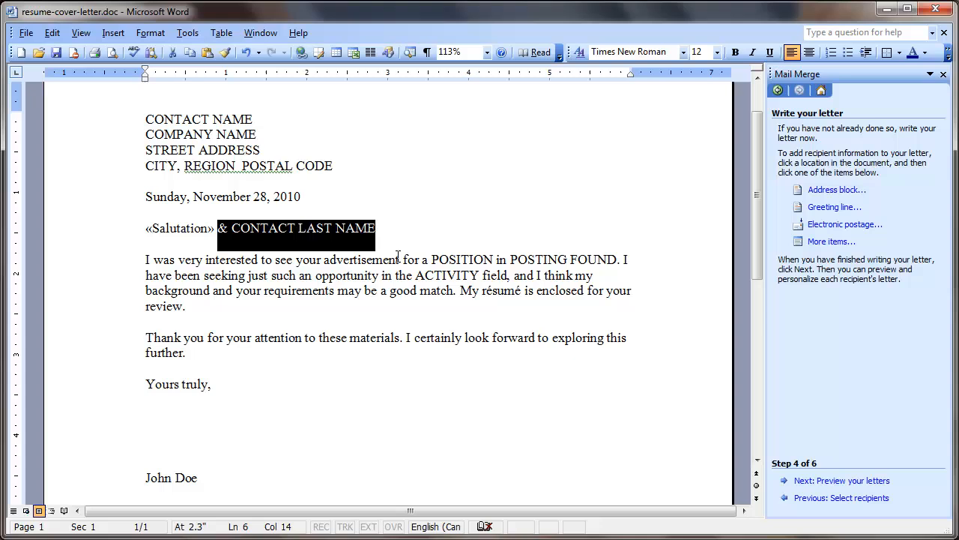
{"action": "left_click", "coordinate": [177, 234]}
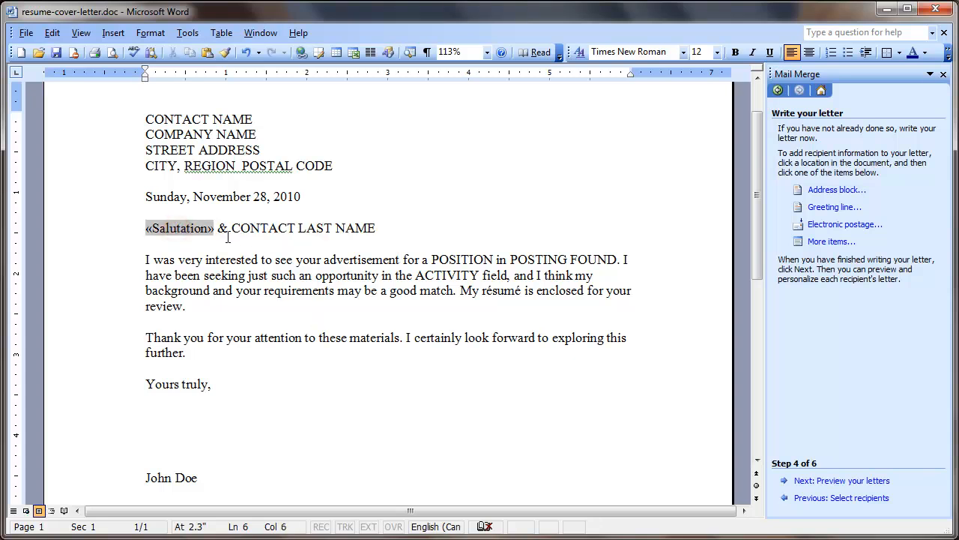
{"action": "left_click_drag", "start_coordinate": [218, 228], "coordinate": [400, 237]}
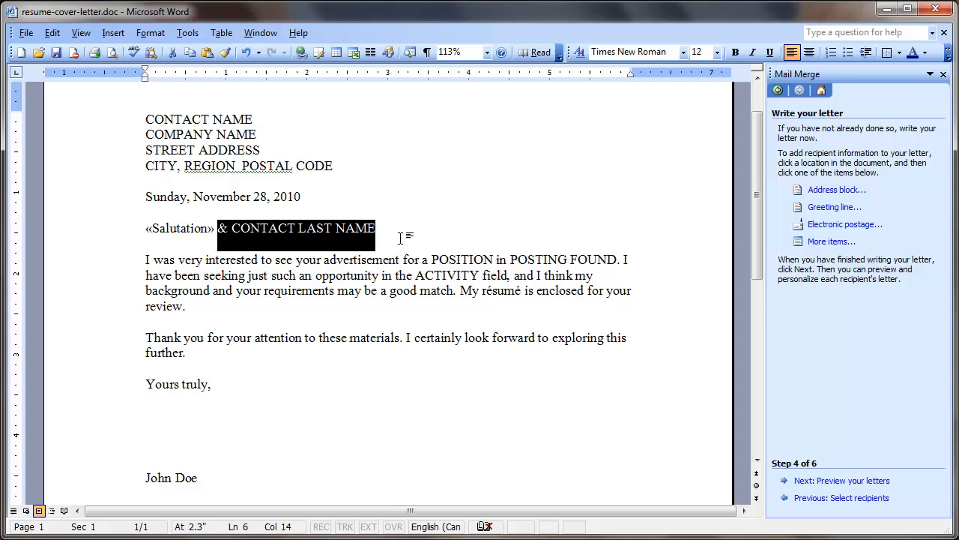
{"action": "left_click", "coordinate": [844, 242]}
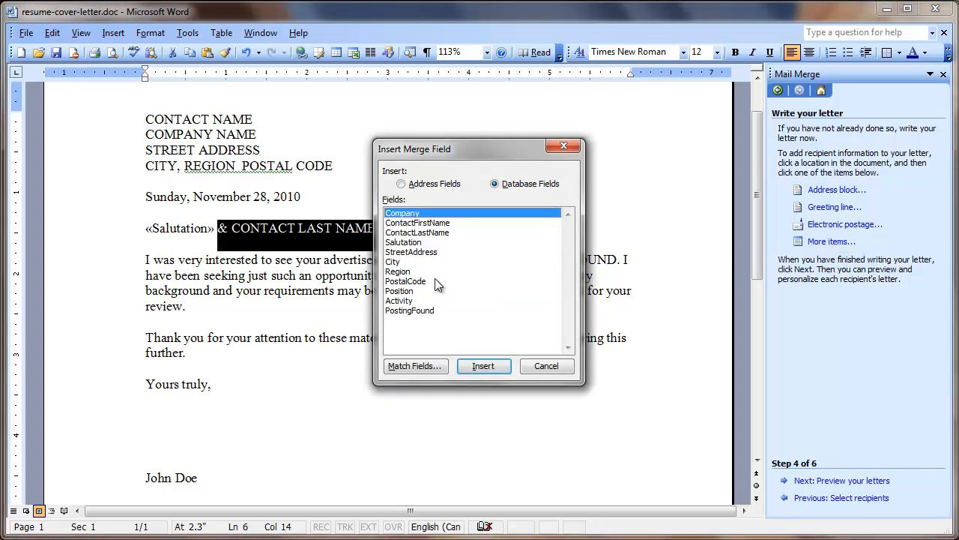
{"action": "left_click", "coordinate": [429, 233]}
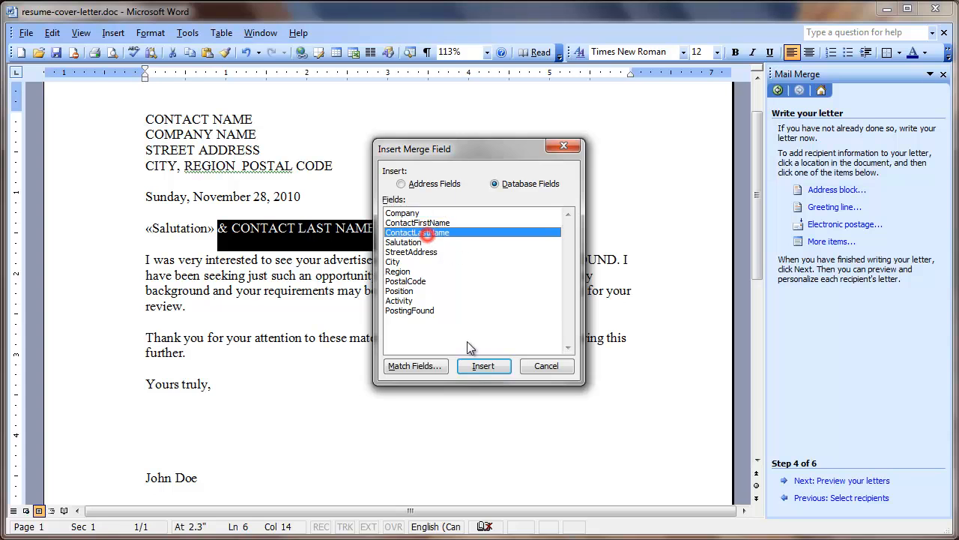
{"action": "left_click", "coordinate": [483, 365]}
{"action": "left_click", "coordinate": [547, 369]}
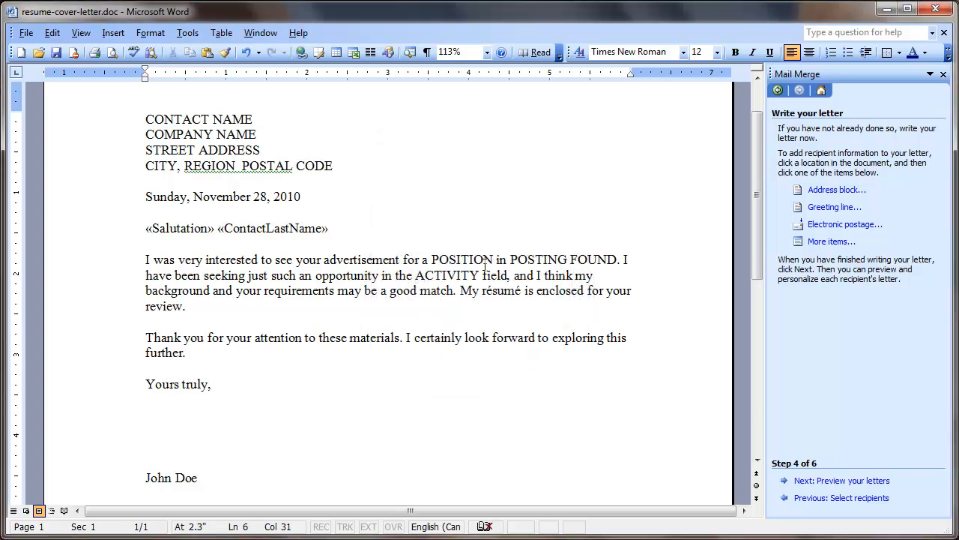
{"action": "type", "text": ","}
Step: Preview the merged letters, check the greeting line for recipients 1 to 8 and back, and return to letter writing
{"action": "left_click", "coordinate": [853, 480]}
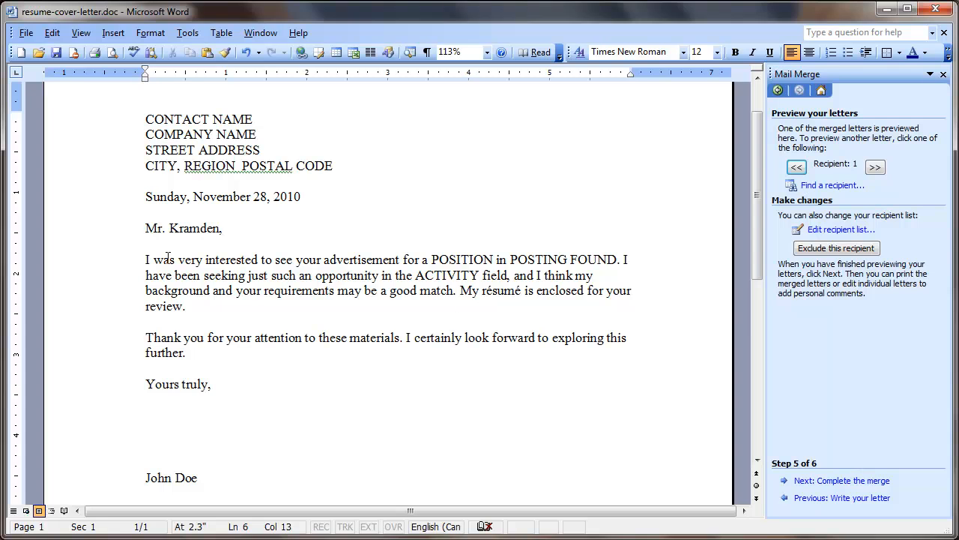
{"action": "left_click", "coordinate": [157, 228]}
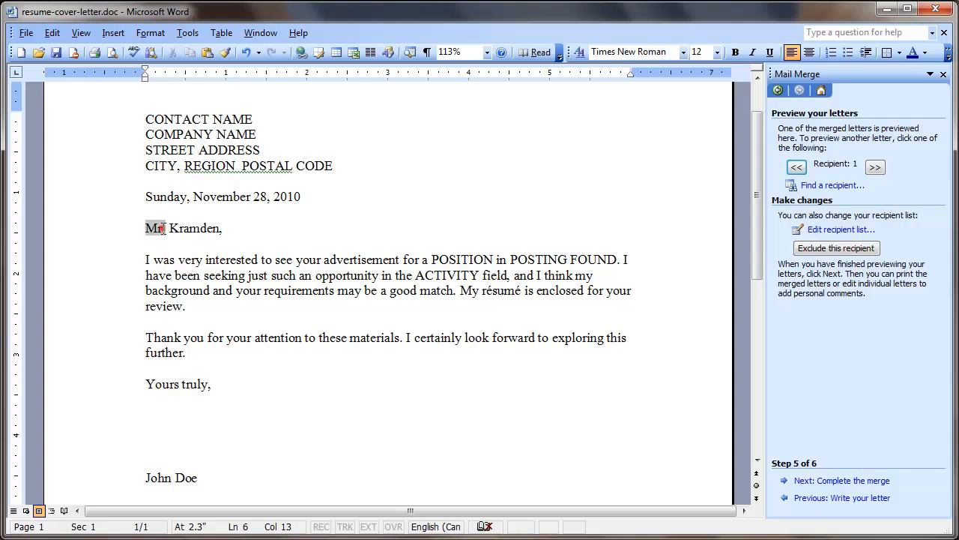
{"action": "left_click", "coordinate": [200, 228]}
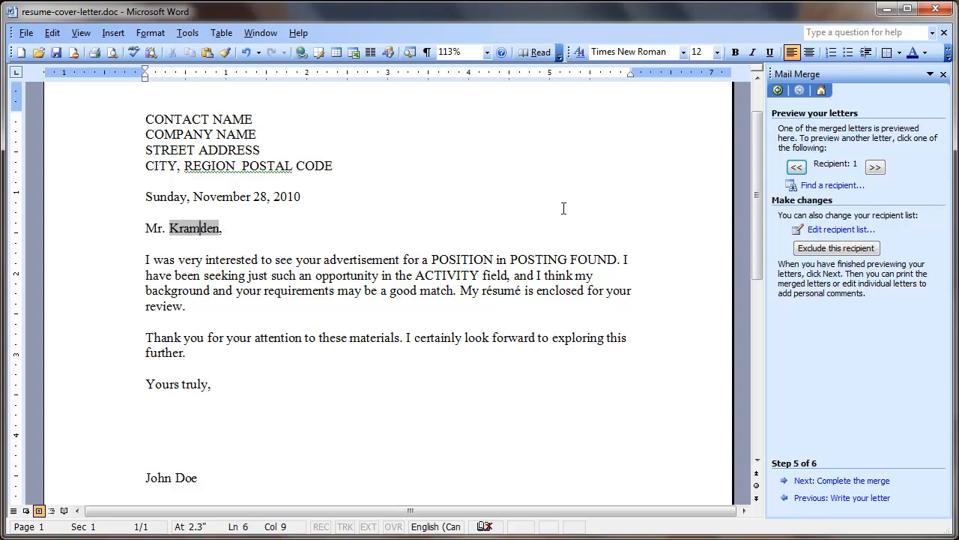
{"action": "left_click", "coordinate": [874, 167]}
{"action": "left_click", "coordinate": [874, 168]}
{"action": "left_click", "coordinate": [874, 167]}
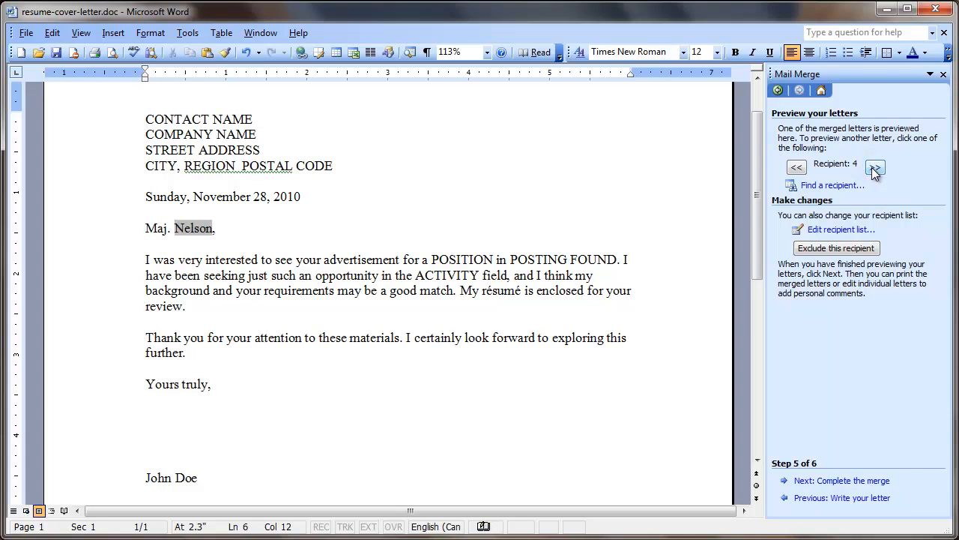
{"action": "left_click", "coordinate": [874, 167]}
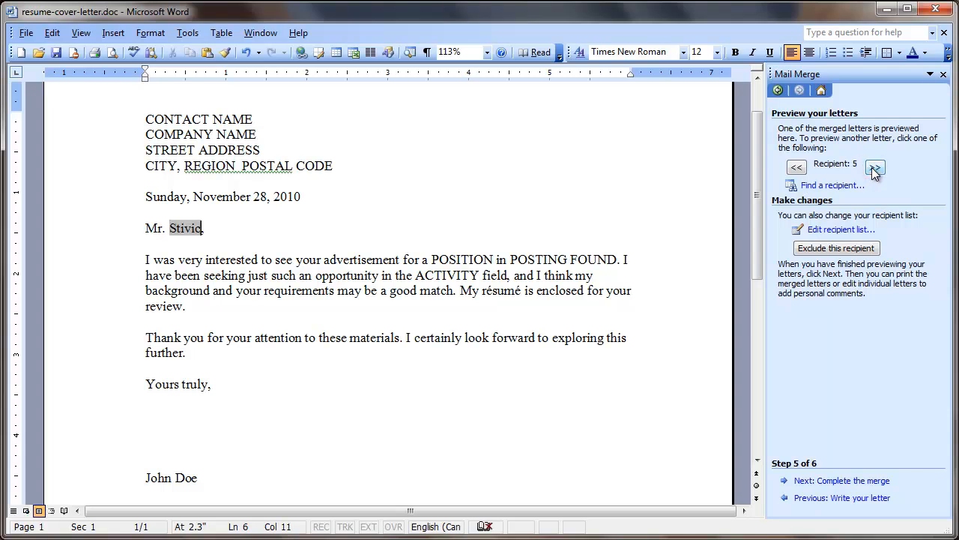
{"action": "left_click", "coordinate": [797, 167]}
{"action": "left_click", "coordinate": [797, 167]}
{"action": "left_click", "coordinate": [797, 167]}
{"action": "left_click", "coordinate": [797, 167]}
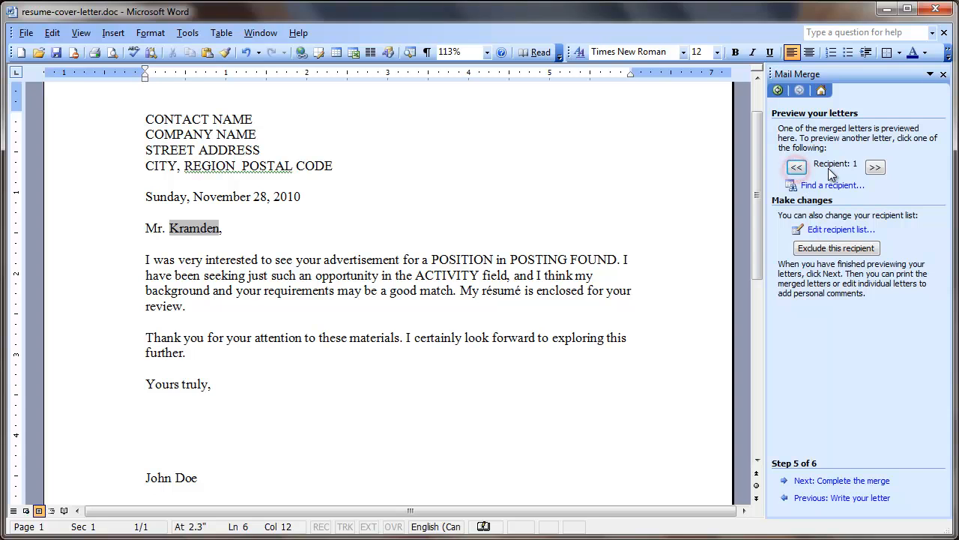
{"action": "left_click", "coordinate": [874, 167]}
{"action": "left_click", "coordinate": [874, 167]}
{"action": "left_click", "coordinate": [875, 167]}
{"action": "left_click", "coordinate": [874, 167]}
{"action": "left_click", "coordinate": [874, 167]}
{"action": "left_click", "coordinate": [875, 167]}
{"action": "left_click", "coordinate": [874, 167]}
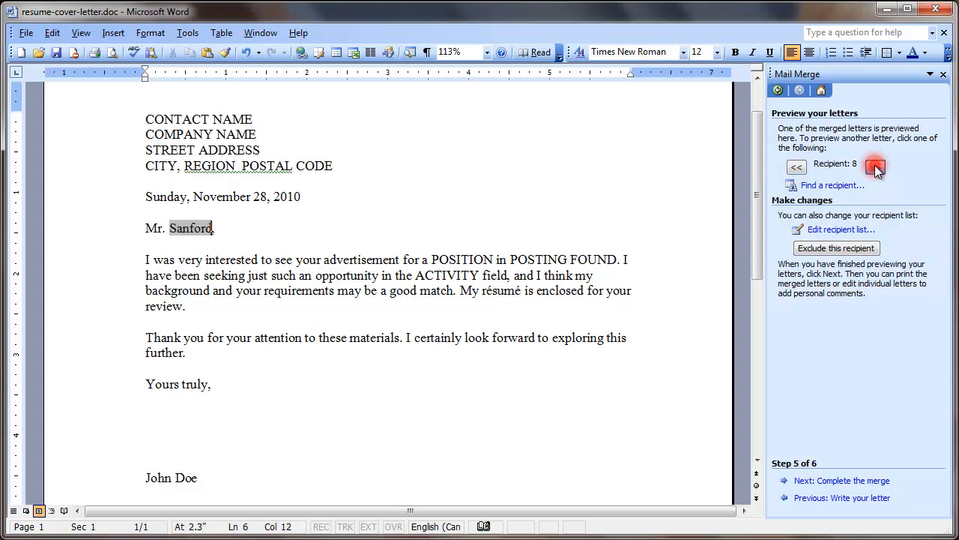
{"action": "left_click", "coordinate": [799, 167]}
{"action": "left_click", "coordinate": [799, 167]}
{"action": "left_click", "coordinate": [799, 166]}
{"action": "left_click", "coordinate": [799, 166]}
{"action": "left_click", "coordinate": [798, 166]}
{"action": "left_click", "coordinate": [799, 167]}
{"action": "left_click", "coordinate": [799, 167]}
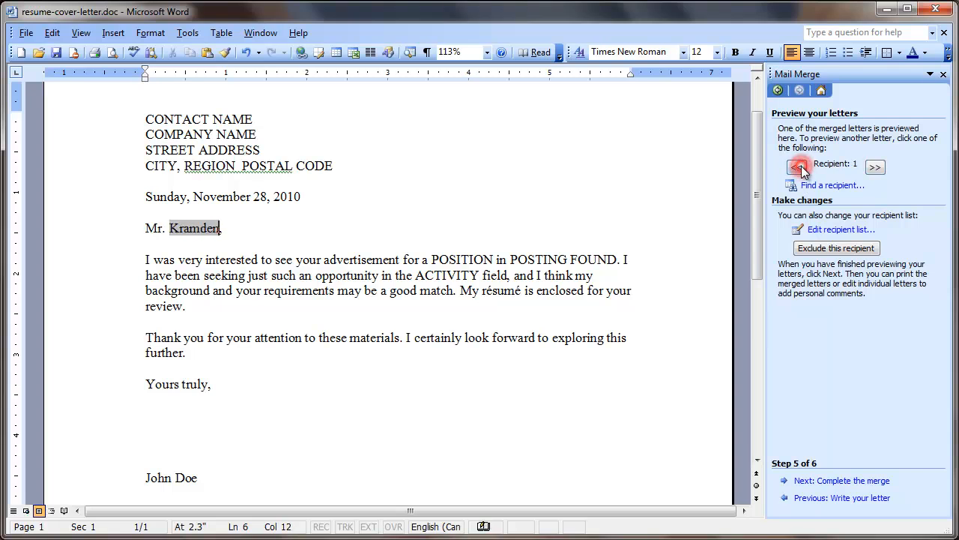
{"action": "left_click", "coordinate": [798, 167]}
{"action": "left_click", "coordinate": [842, 498]}
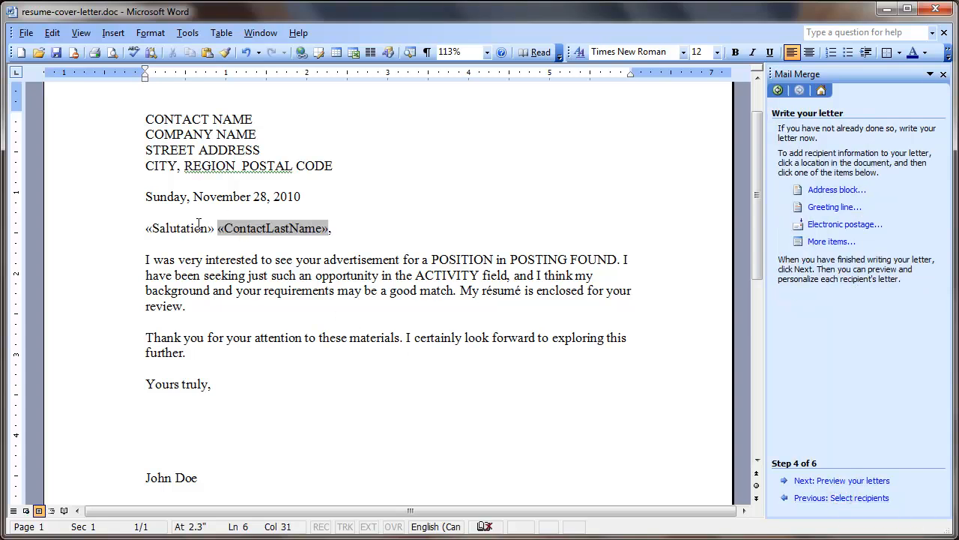
Step: Replace the CONTACT NAME placeholder with the ContactFirstName and ContactLastName merge fields, separated by a space
{"action": "left_click_drag", "start_coordinate": [252, 120], "coordinate": [146, 120]}
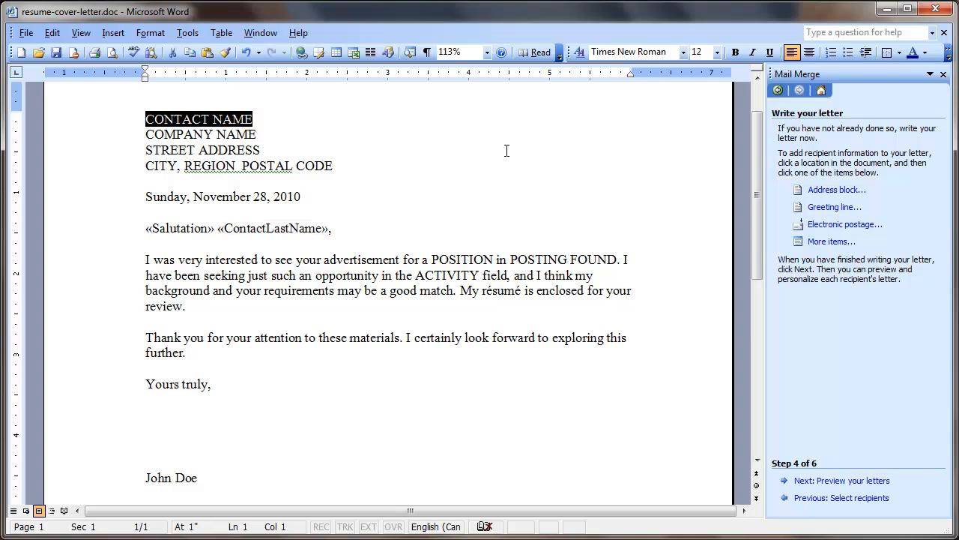
{"action": "left_click", "coordinate": [836, 242]}
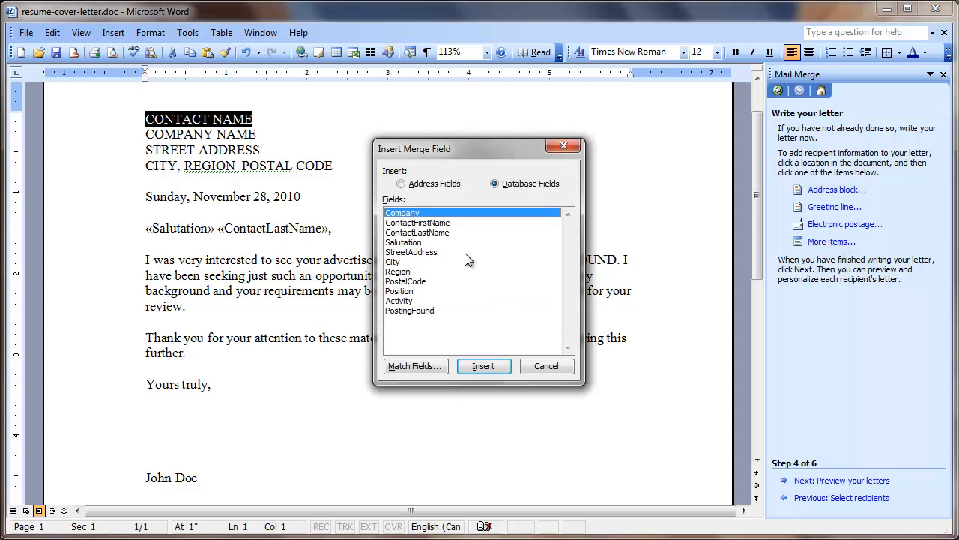
{"action": "left_click", "coordinate": [442, 222]}
{"action": "left_click", "coordinate": [486, 365]}
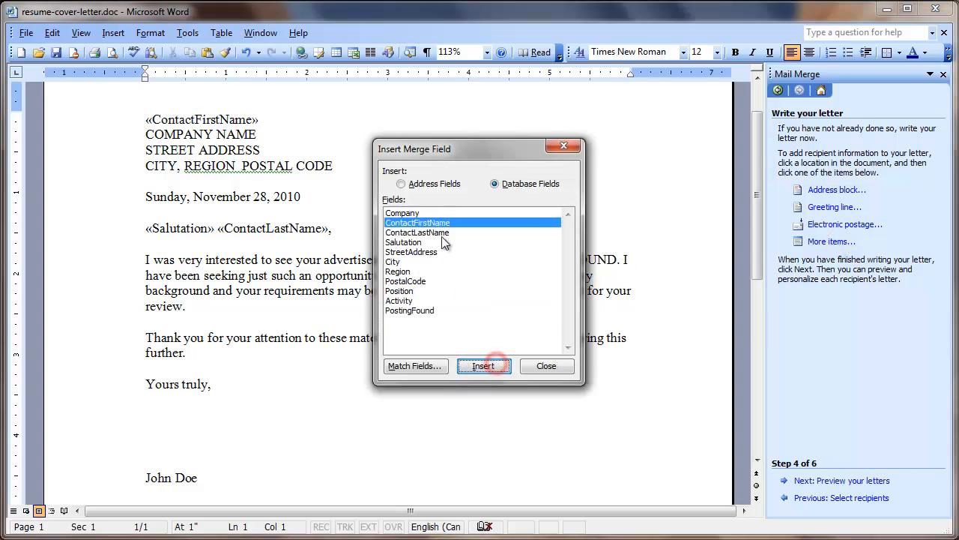
{"action": "left_click", "coordinate": [443, 233]}
{"action": "left_click", "coordinate": [484, 366]}
{"action": "left_click", "coordinate": [546, 365]}
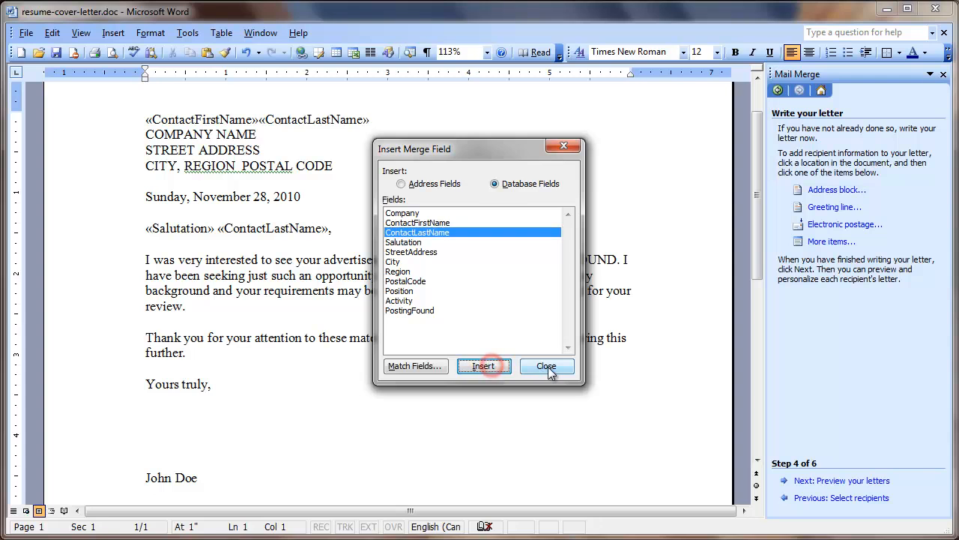
{"action": "left_click", "coordinate": [260, 121]}
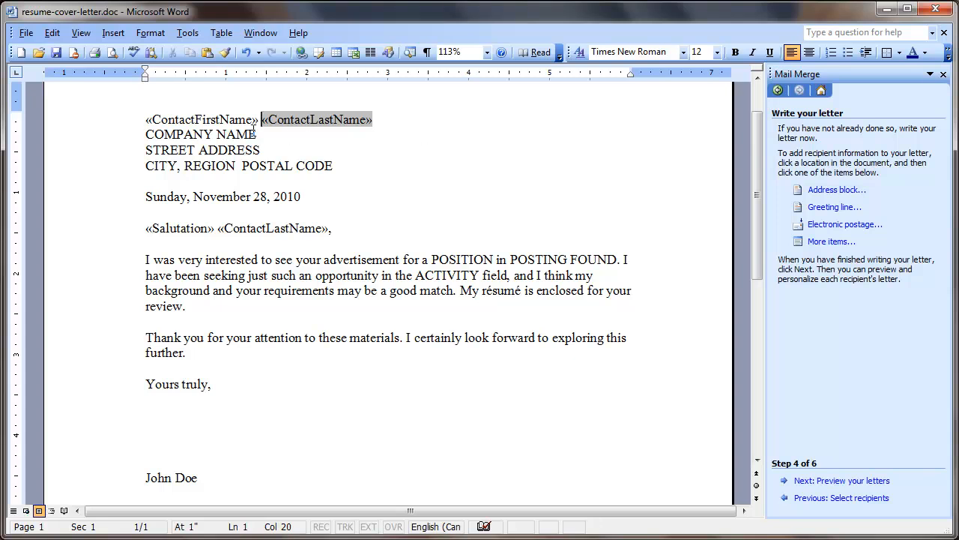
Step: Replace the COMPANY NAME placeholder in the address block with the Company merge field
{"action": "left_click_drag", "start_coordinate": [257, 134], "coordinate": [146, 134]}
{"action": "left_click", "coordinate": [843, 239]}
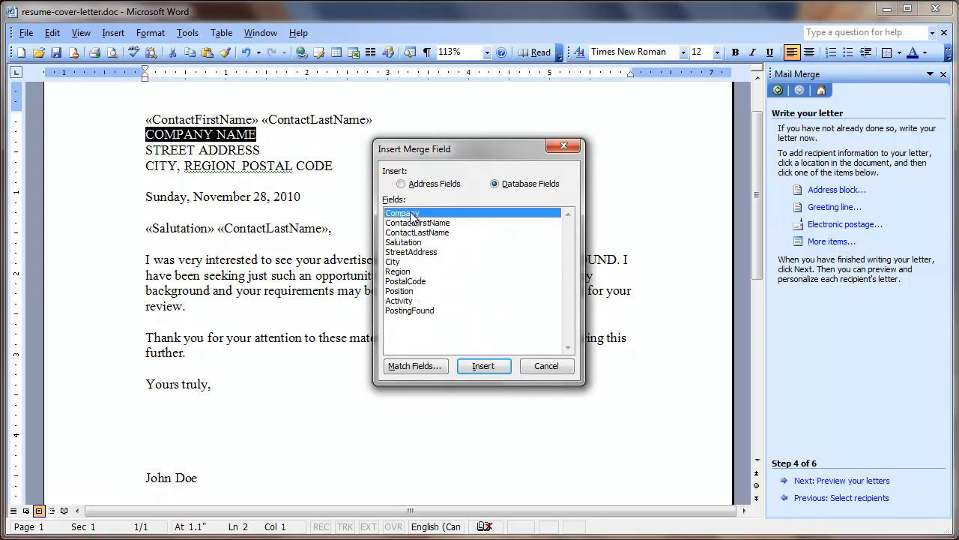
{"action": "left_click", "coordinate": [483, 365]}
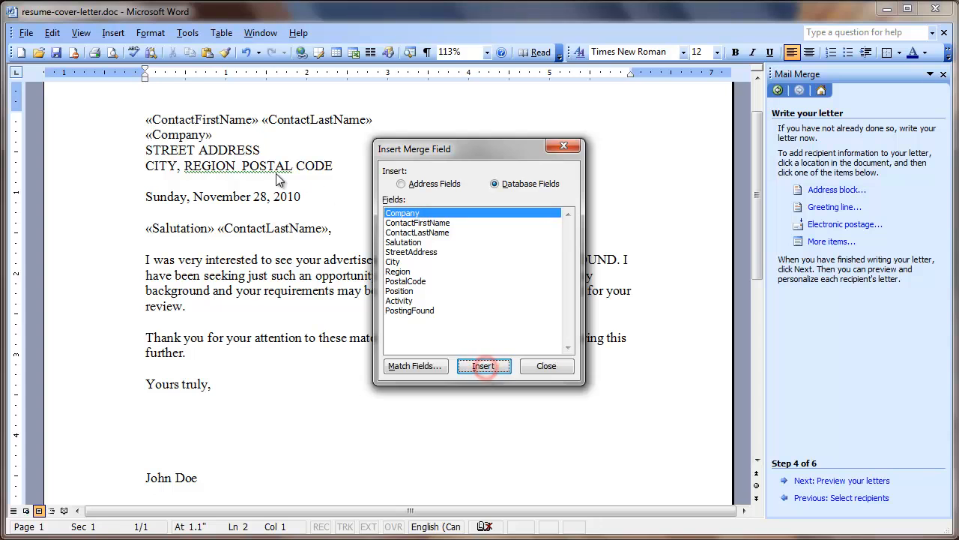
{"action": "left_click", "coordinate": [547, 365]}
Step: Replace the STREET ADDRESS placeholder in the address block with the StreetAddress merge field
{"action": "left_click_drag", "start_coordinate": [260, 150], "coordinate": [146, 150]}
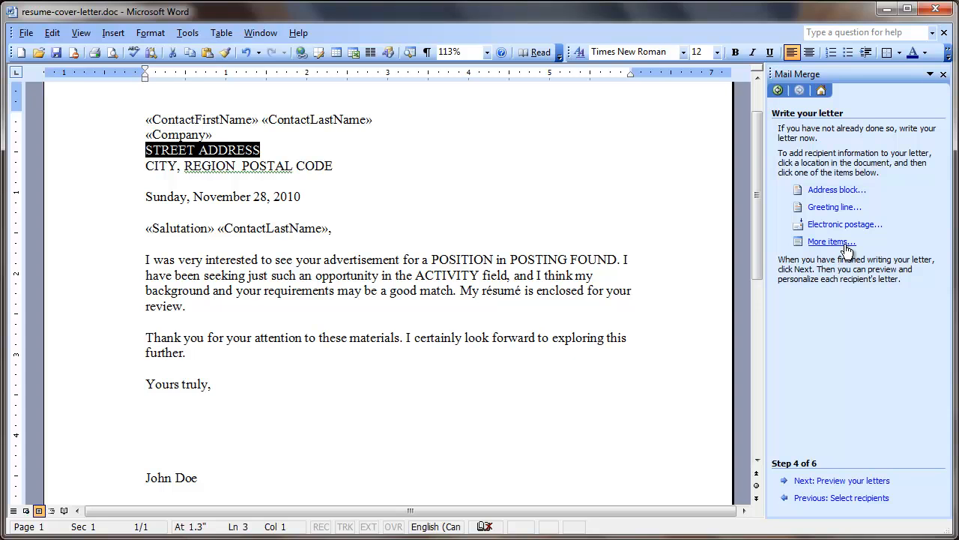
{"action": "left_click", "coordinate": [843, 244]}
{"action": "left_click", "coordinate": [421, 253]}
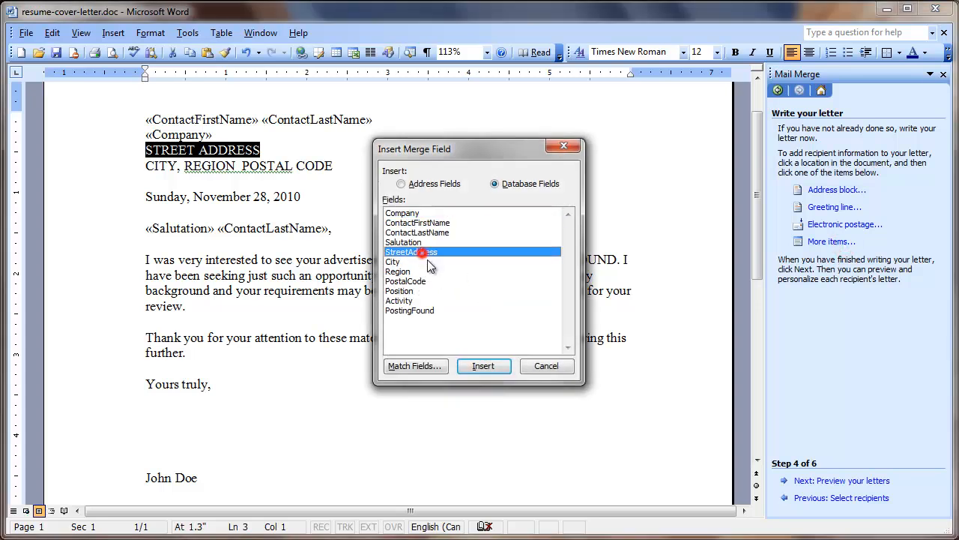
{"action": "left_click", "coordinate": [481, 365]}
{"action": "left_click", "coordinate": [547, 366]}
Step: Replace the CITY, REGION POSTAL CODE line with the City, Region and PostalCode merge fields in that order
{"action": "left_click_drag", "start_coordinate": [146, 165], "coordinate": [332, 166]}
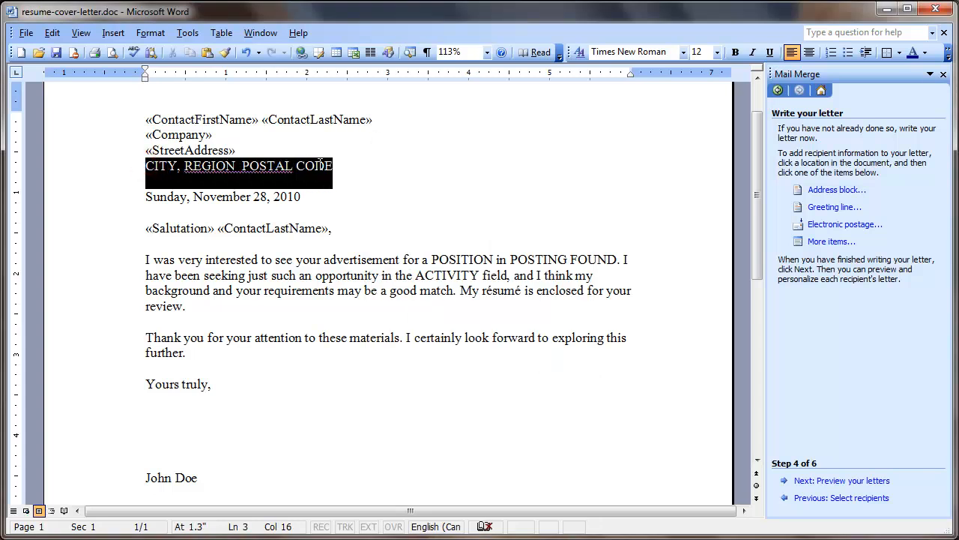
{"action": "left_click", "coordinate": [832, 241]}
{"action": "left_click", "coordinate": [408, 263]}
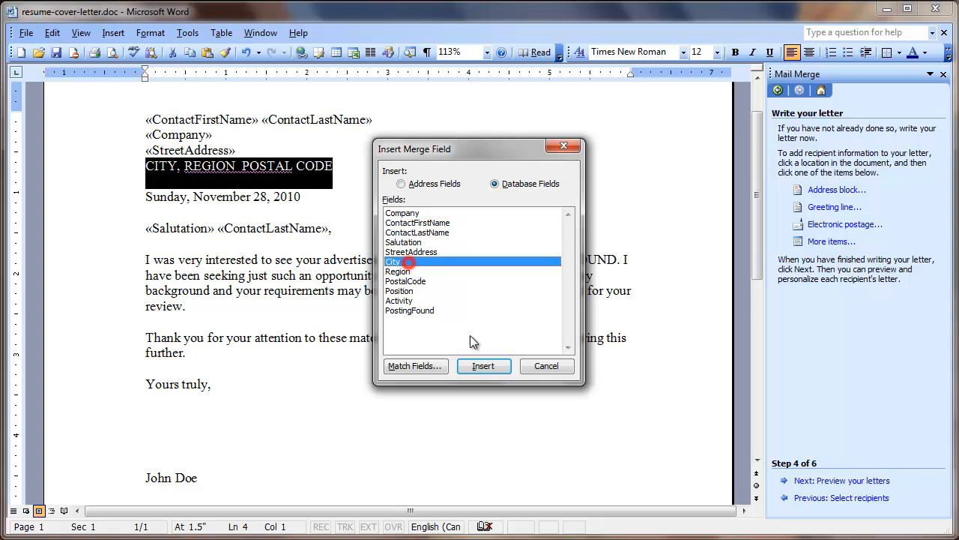
{"action": "left_click", "coordinate": [484, 366]}
{"action": "left_click", "coordinate": [423, 272]}
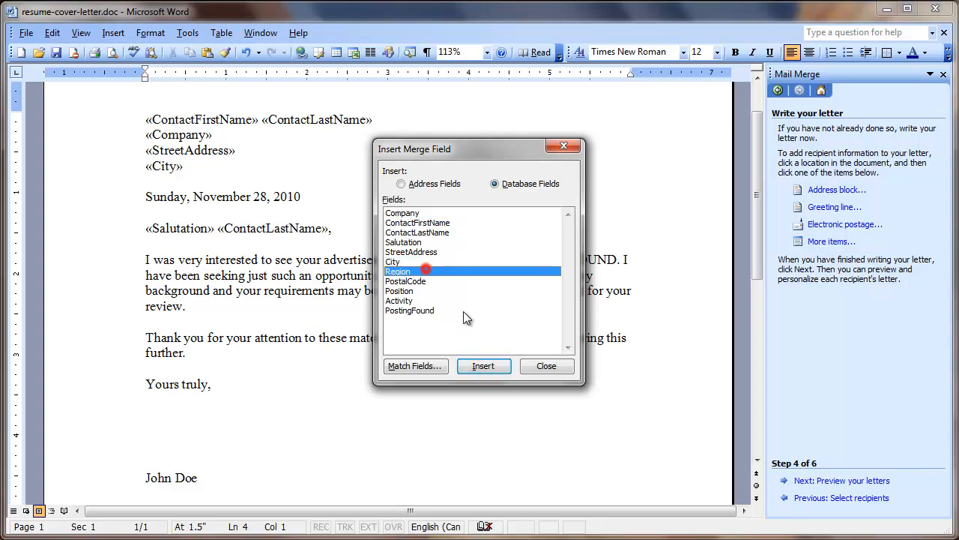
{"action": "left_click", "coordinate": [493, 365]}
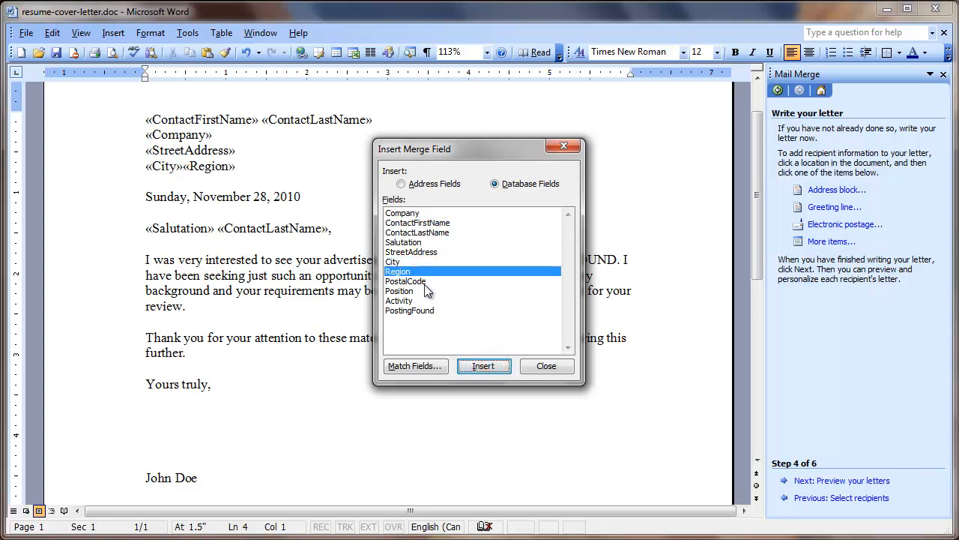
{"action": "left_click", "coordinate": [421, 281]}
{"action": "left_click", "coordinate": [483, 366]}
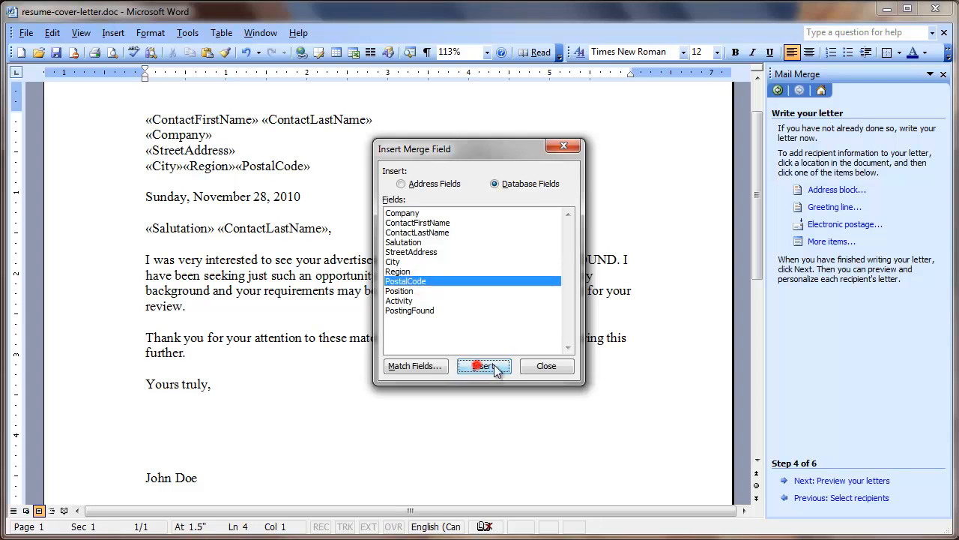
{"action": "left_click", "coordinate": [549, 366]}
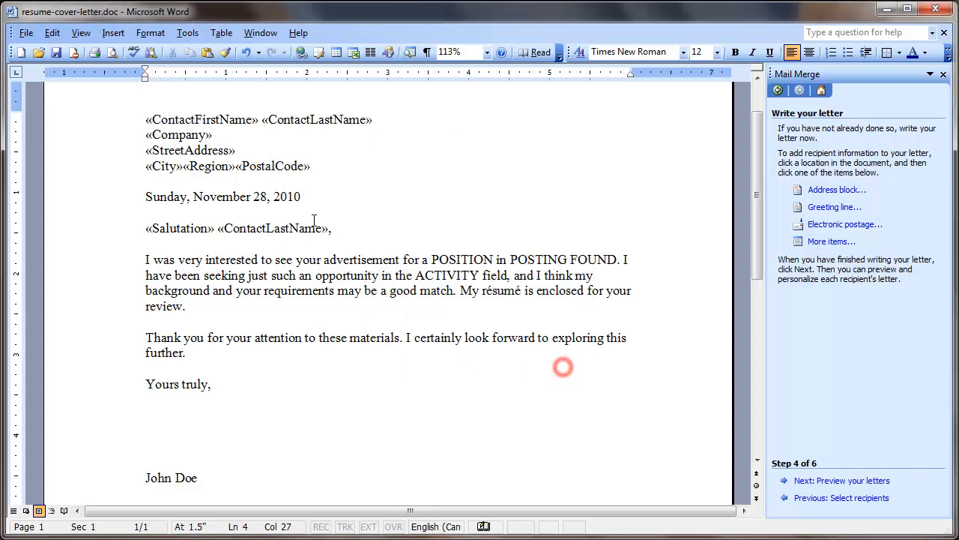
Step: Separate the address line's merge fields with a comma and space after City and two spaces before PostalCode
{"action": "left_click", "coordinate": [193, 168]}
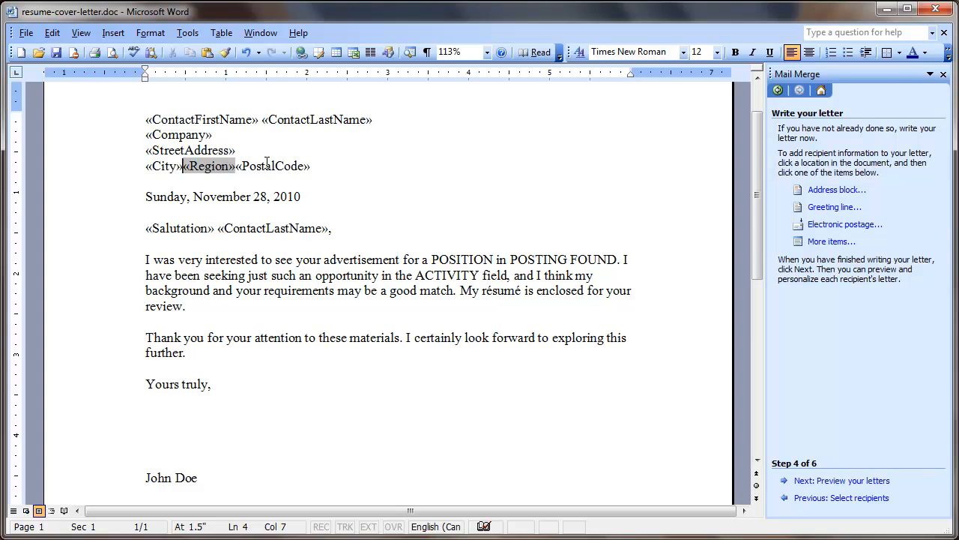
{"action": "type", "text": ","}
{"action": "left_click", "coordinate": [241, 166]}
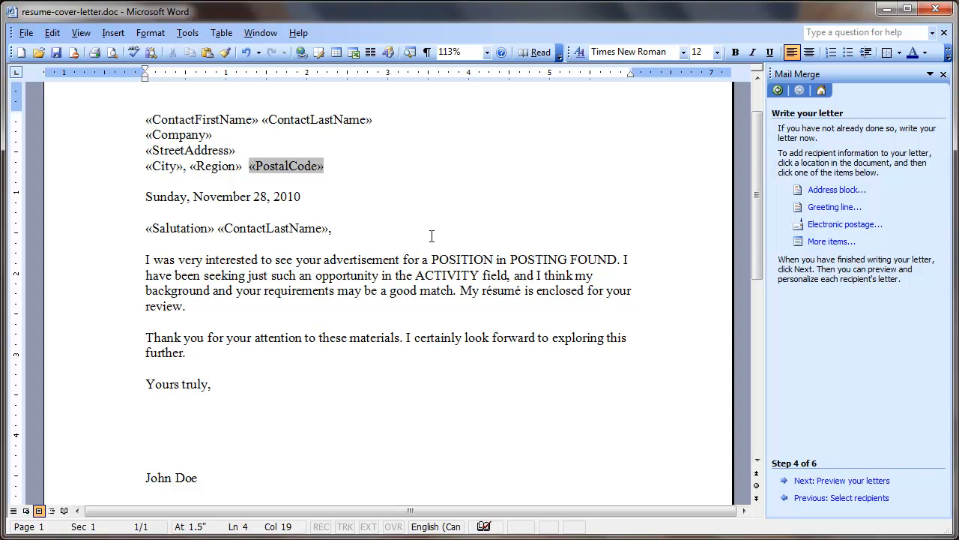
Step: Replace the POSITION placeholder in the first body paragraph with the Position merge field
{"action": "left_click_drag", "start_coordinate": [492, 260], "coordinate": [433, 263]}
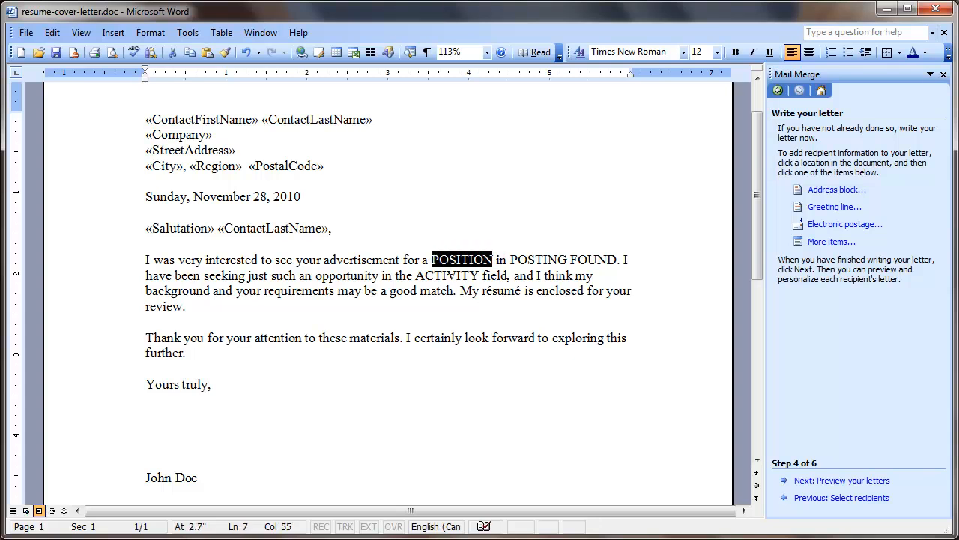
{"action": "left_click", "coordinate": [819, 243]}
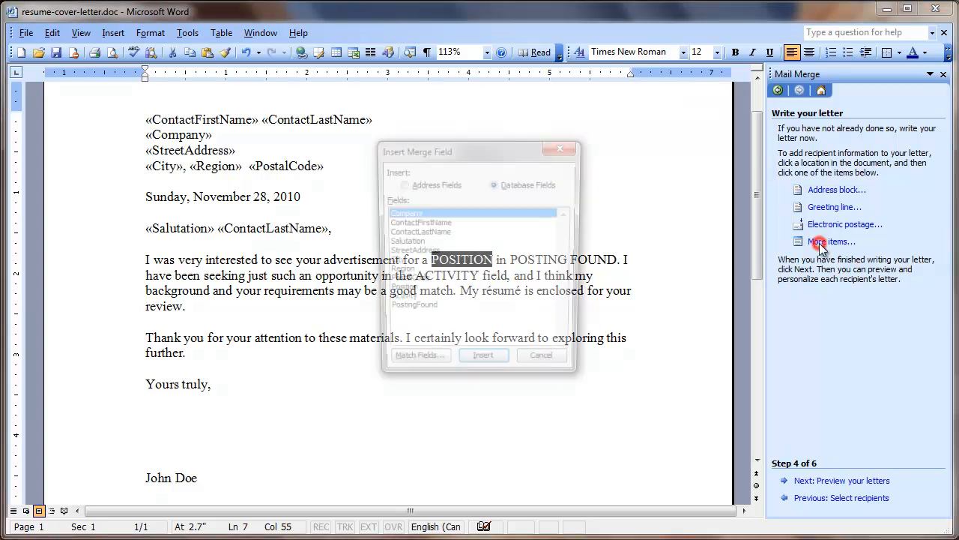
{"action": "left_click", "coordinate": [399, 291]}
{"action": "left_click", "coordinate": [479, 366]}
{"action": "left_click", "coordinate": [552, 366]}
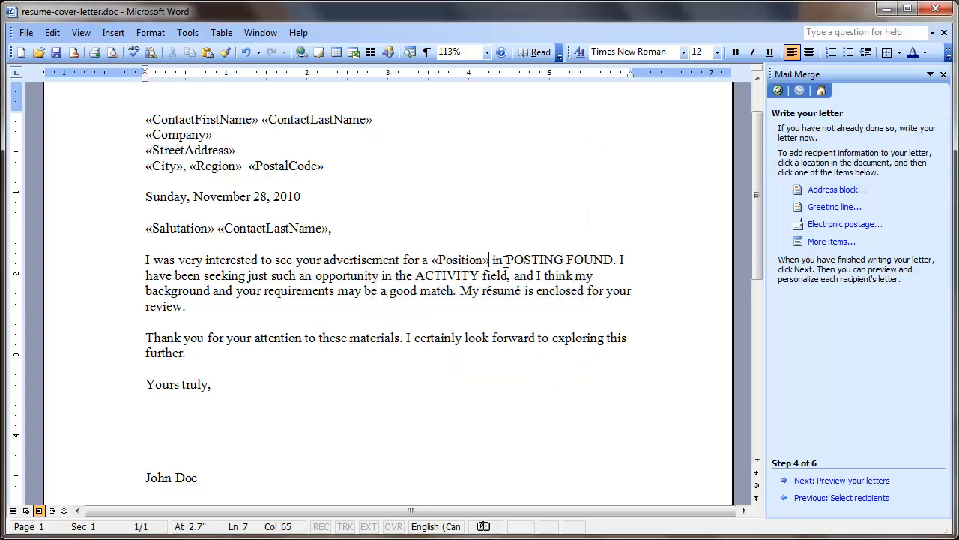
Step: Replace the POSTING FOUND placeholder in the first body paragraph with the PostingFound merge field
{"action": "left_click_drag", "start_coordinate": [507, 260], "coordinate": [611, 261]}
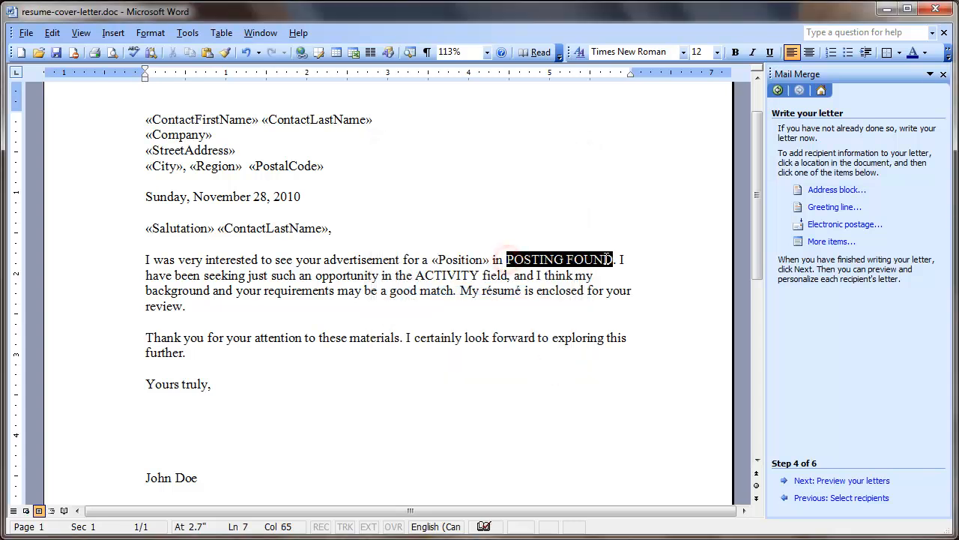
{"action": "left_click", "coordinate": [837, 246]}
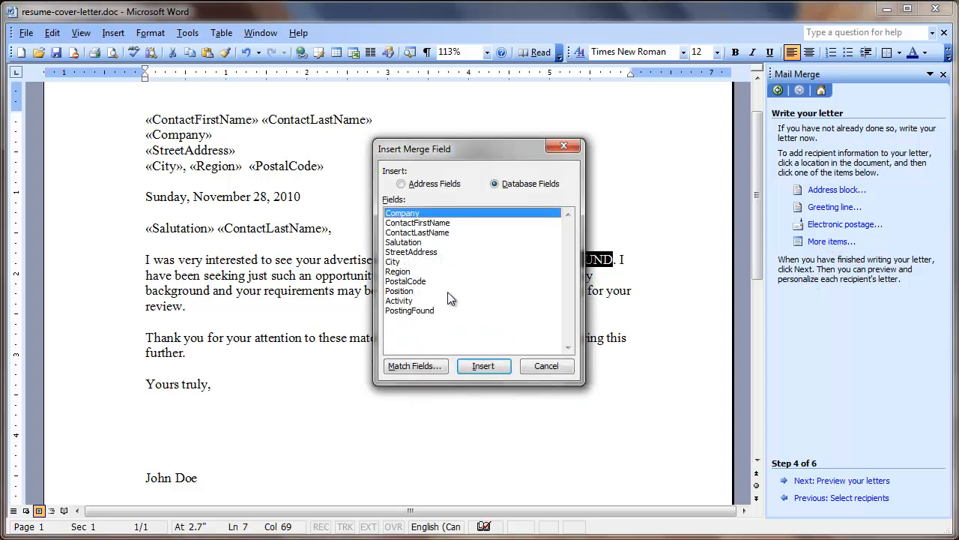
{"action": "left_click", "coordinate": [425, 308]}
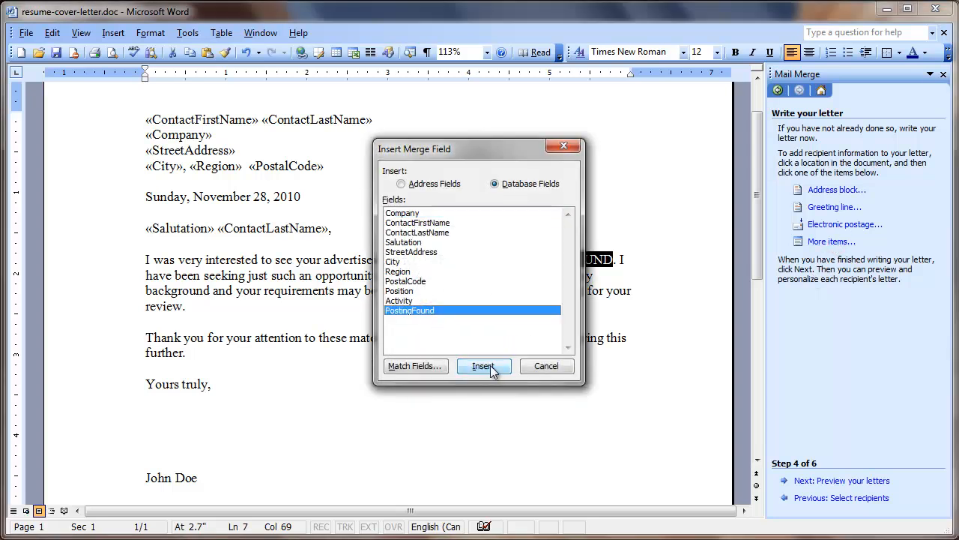
{"action": "left_click", "coordinate": [484, 366]}
{"action": "left_click", "coordinate": [552, 370]}
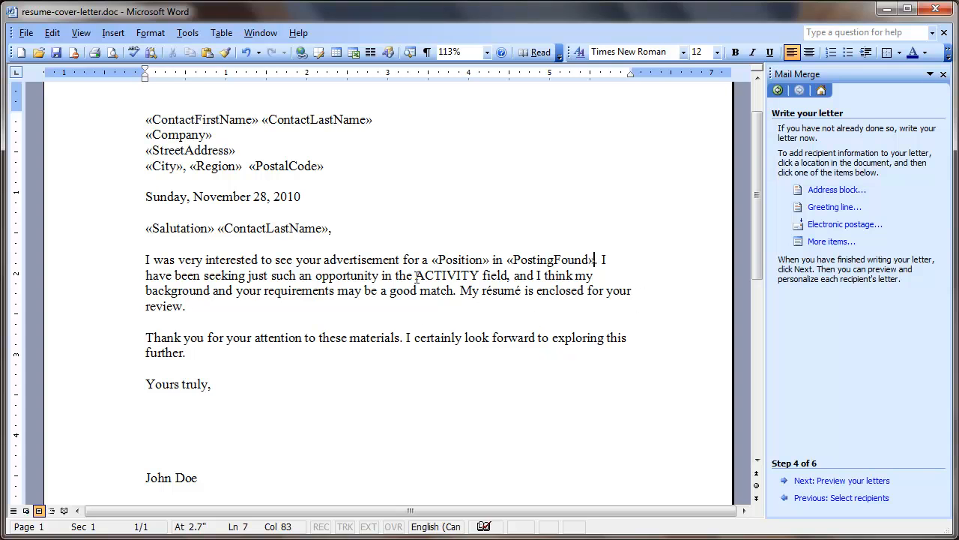
Step: Replace the ACTIVITY placeholder in the first body paragraph with the Activity merge field
{"action": "left_click_drag", "start_coordinate": [416, 275], "coordinate": [479, 275]}
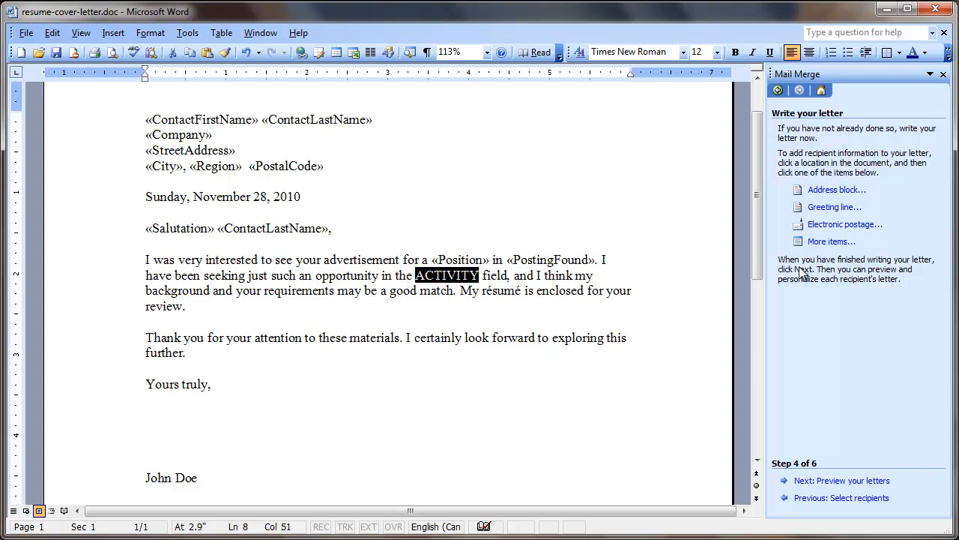
{"action": "left_click", "coordinate": [817, 243]}
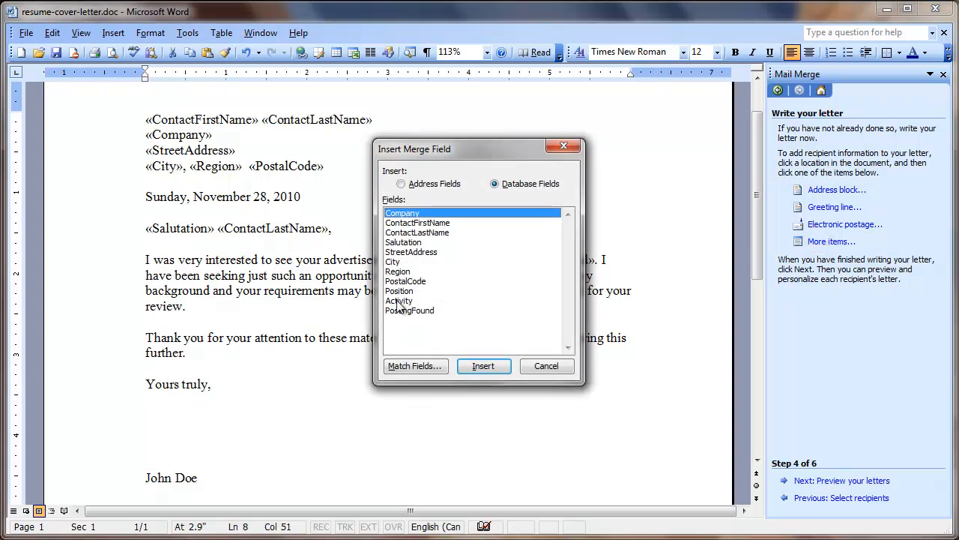
{"action": "left_click", "coordinate": [398, 300]}
{"action": "left_click", "coordinate": [484, 365]}
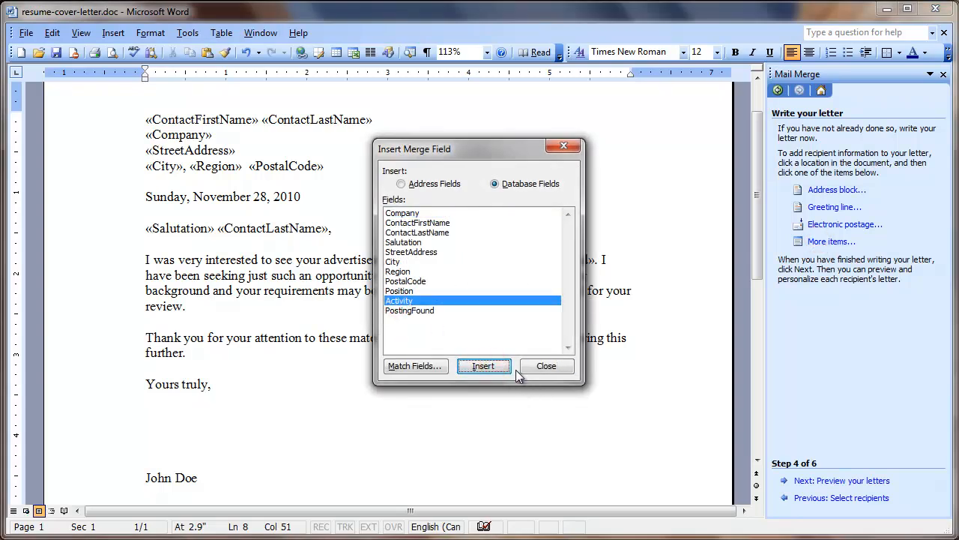
{"action": "left_click", "coordinate": [562, 371]}
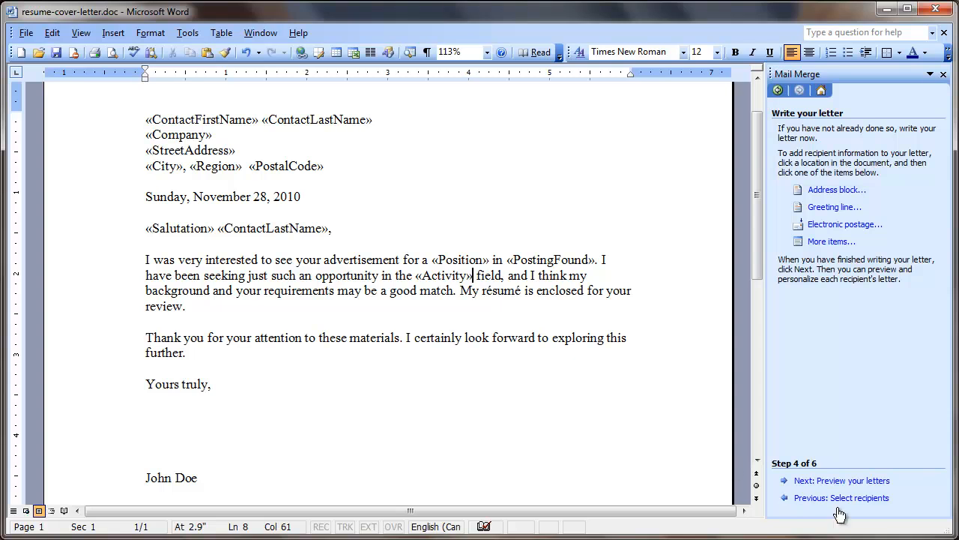
Step: Preview the merged letter for the first recipient and check the position, posting source and activity wording
{"action": "left_click", "coordinate": [841, 482]}
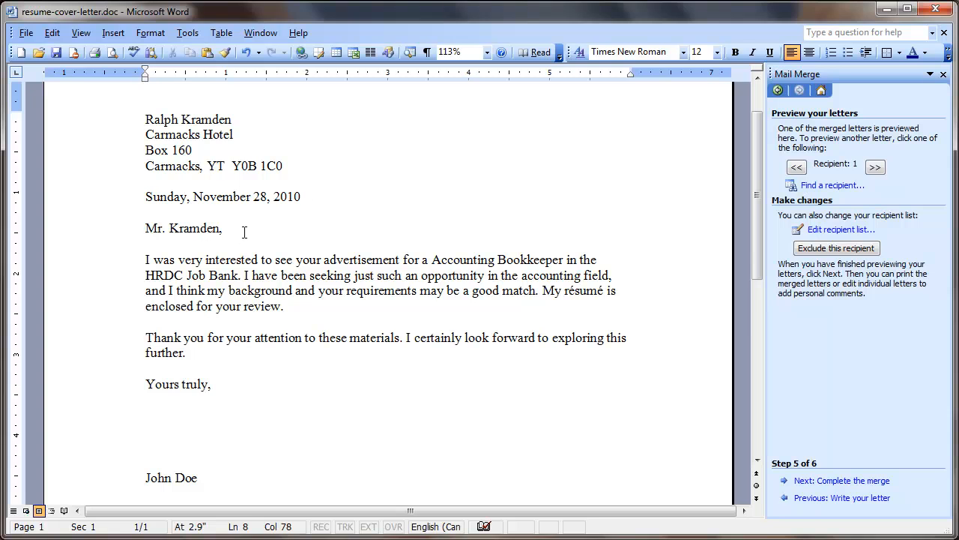
{"action": "double_click", "coordinate": [423, 262]}
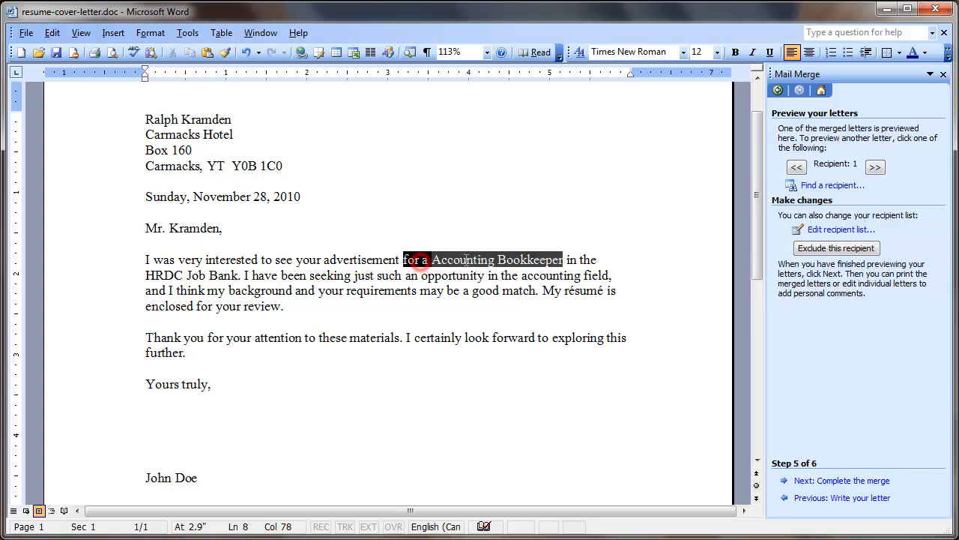
{"action": "left_click", "coordinate": [584, 261]}
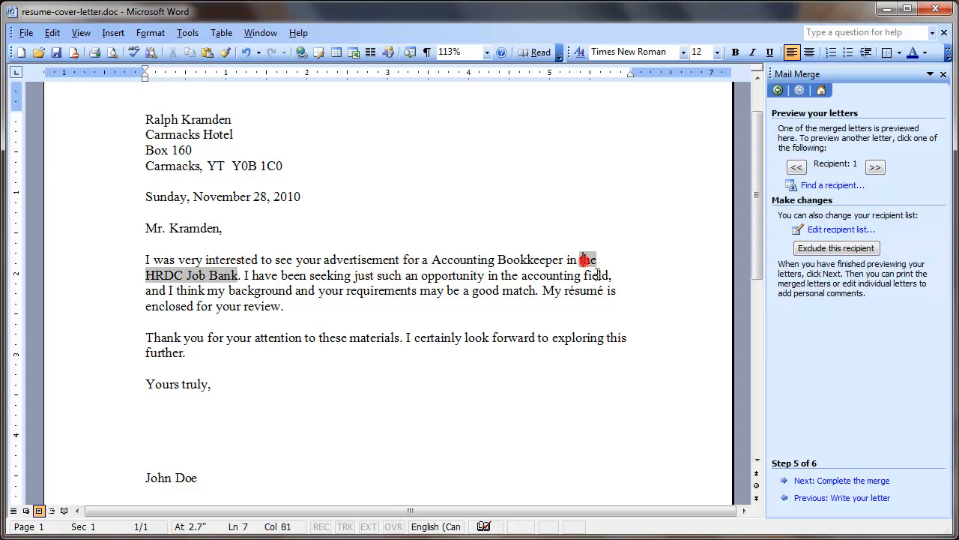
{"action": "left_click", "coordinate": [444, 271]}
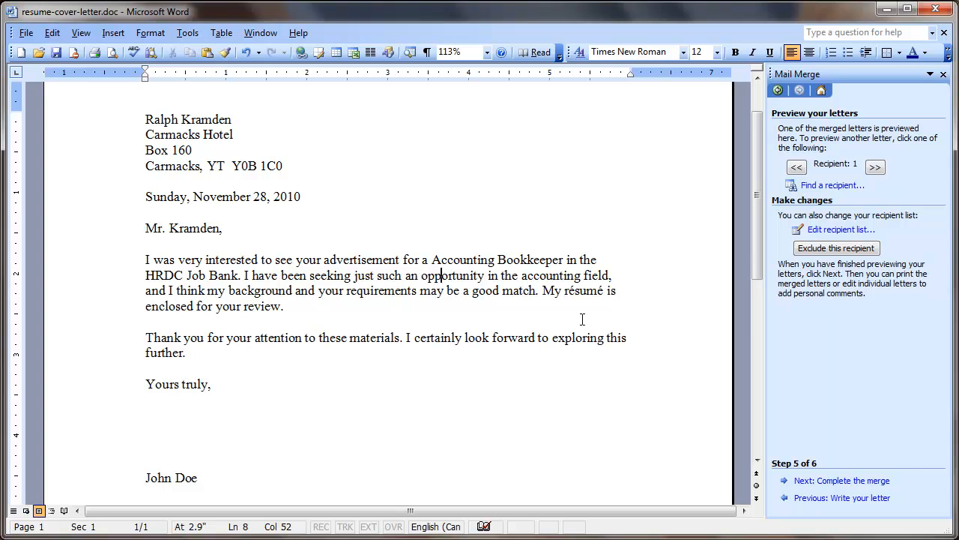
{"action": "left_click", "coordinate": [544, 281]}
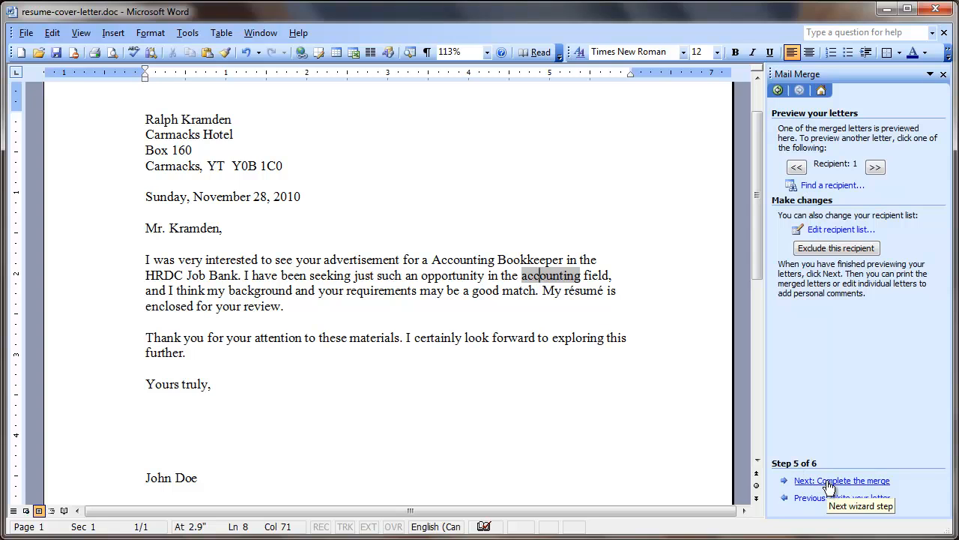
Step: Preview the merged letters for recipients 2 to 8, checking the article before the position and the activity wording
{"action": "left_click", "coordinate": [876, 167]}
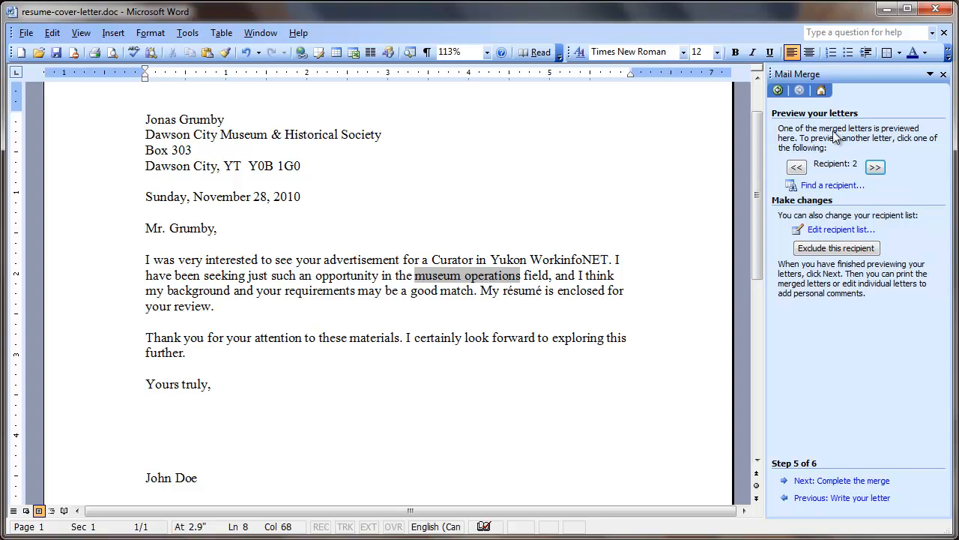
{"action": "left_click", "coordinate": [876, 166]}
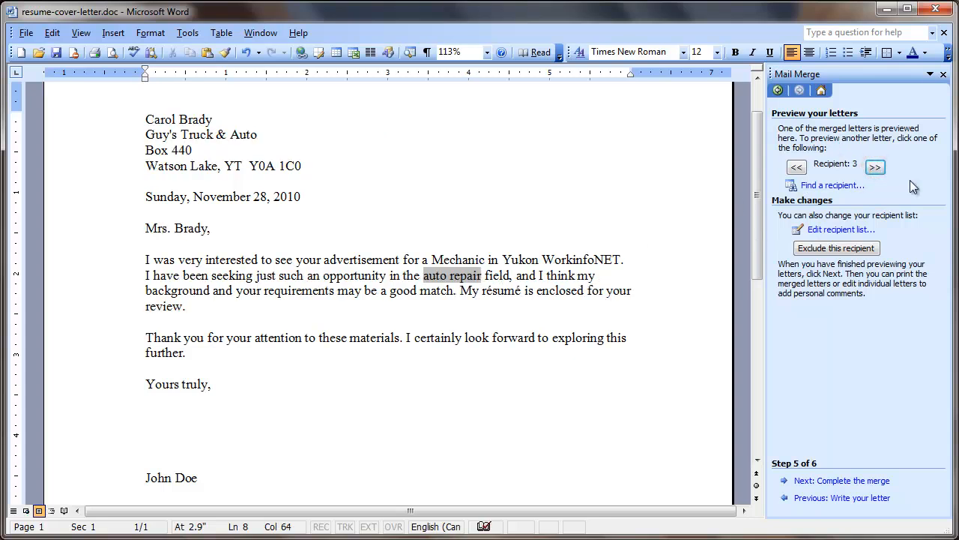
{"action": "left_click", "coordinate": [882, 168]}
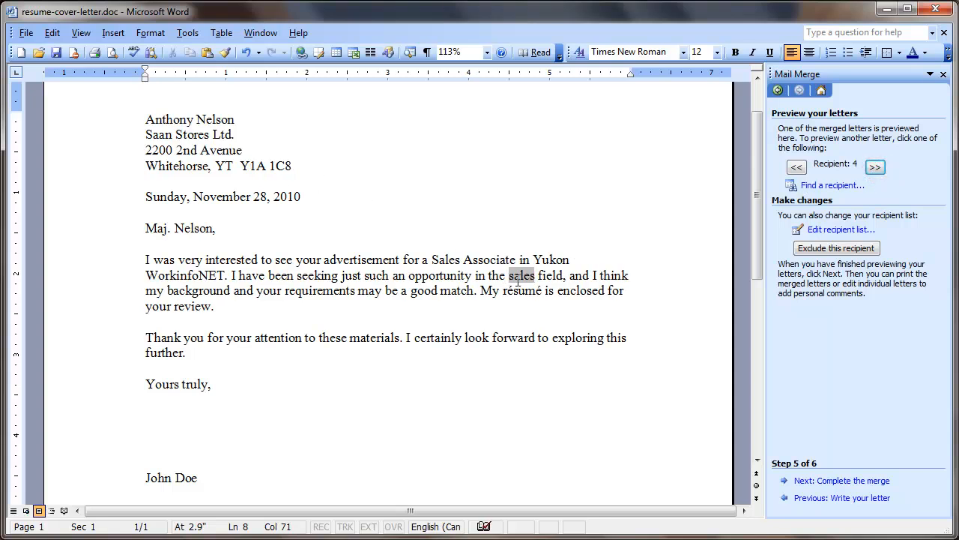
{"action": "left_click", "coordinate": [875, 167]}
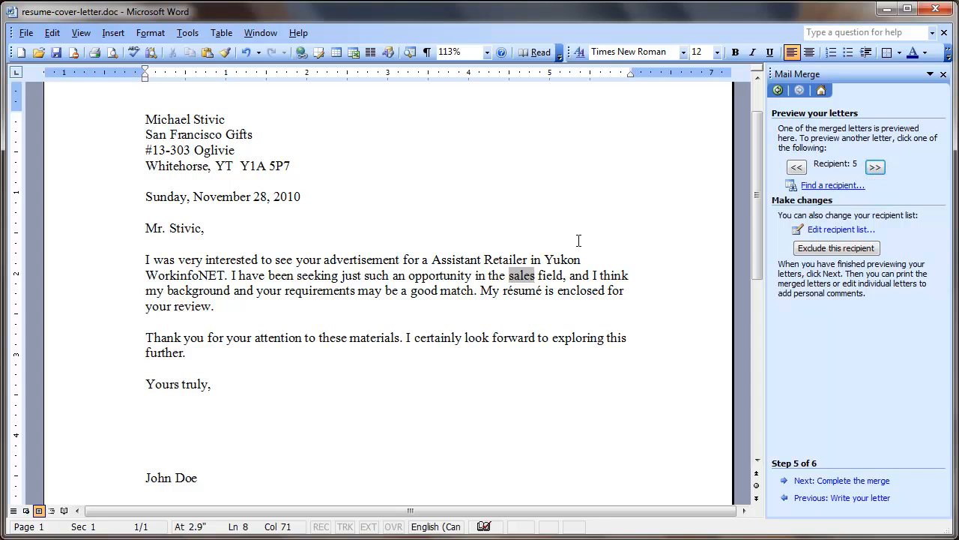
{"action": "left_click_drag", "start_coordinate": [402, 260], "coordinate": [485, 262]}
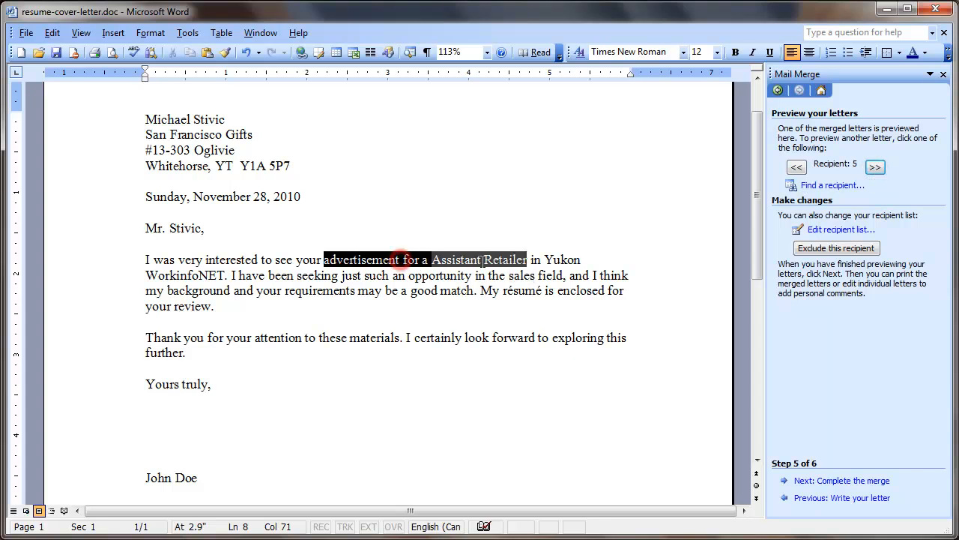
{"action": "left_click", "coordinate": [424, 261]}
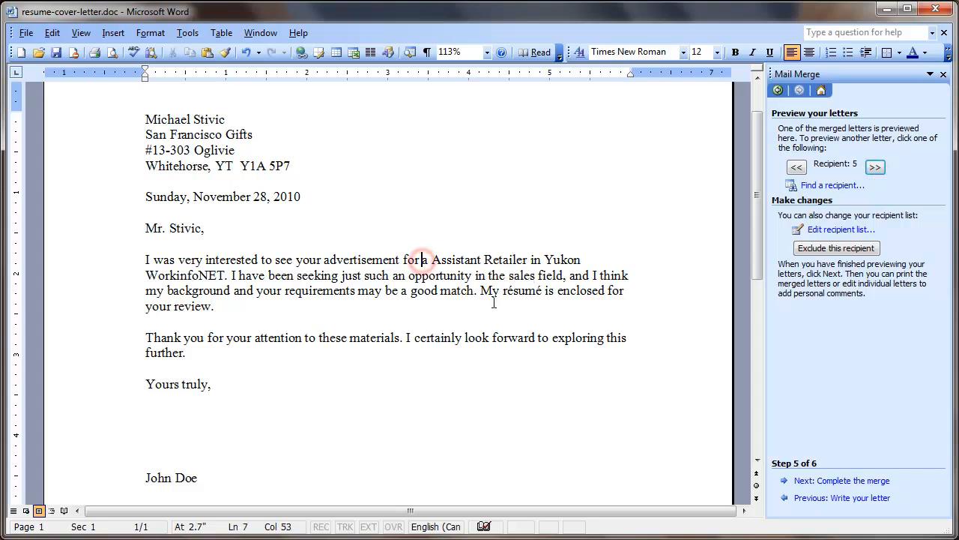
{"action": "double_click", "coordinate": [522, 276]}
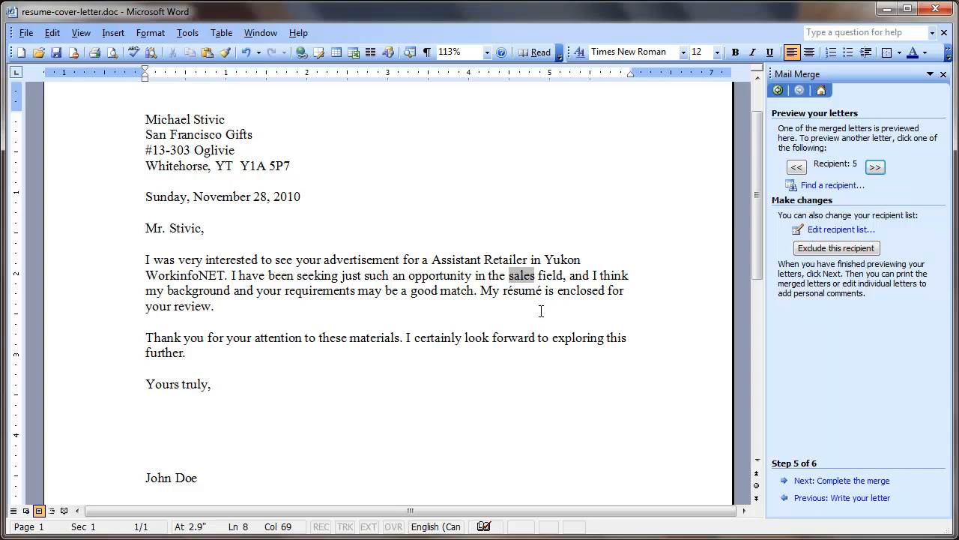
{"action": "left_click", "coordinate": [875, 166]}
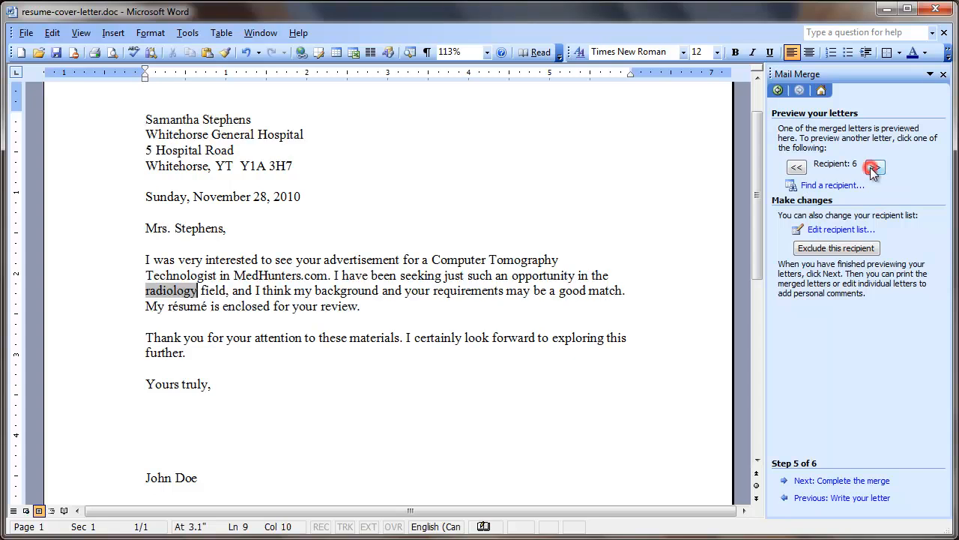
{"action": "left_click", "coordinate": [875, 167]}
{"action": "left_click", "coordinate": [875, 166]}
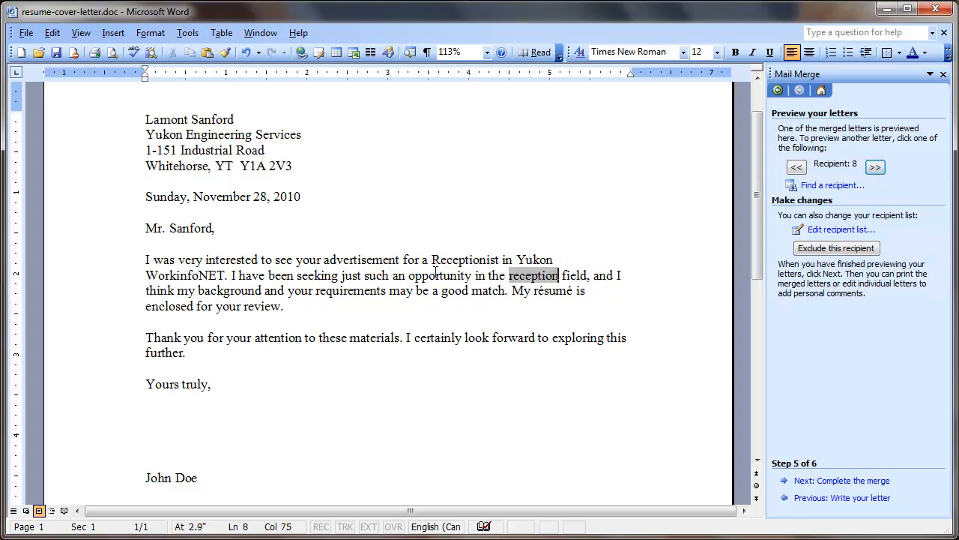
Step: Go back through the previewed letters to recipient 1
{"action": "left_click", "coordinate": [796, 167]}
{"action": "left_click", "coordinate": [796, 167]}
{"action": "left_click", "coordinate": [796, 167]}
{"action": "left_click", "coordinate": [796, 167]}
{"action": "left_click", "coordinate": [796, 167]}
{"action": "left_click", "coordinate": [796, 167]}
{"action": "left_click", "coordinate": [795, 167]}
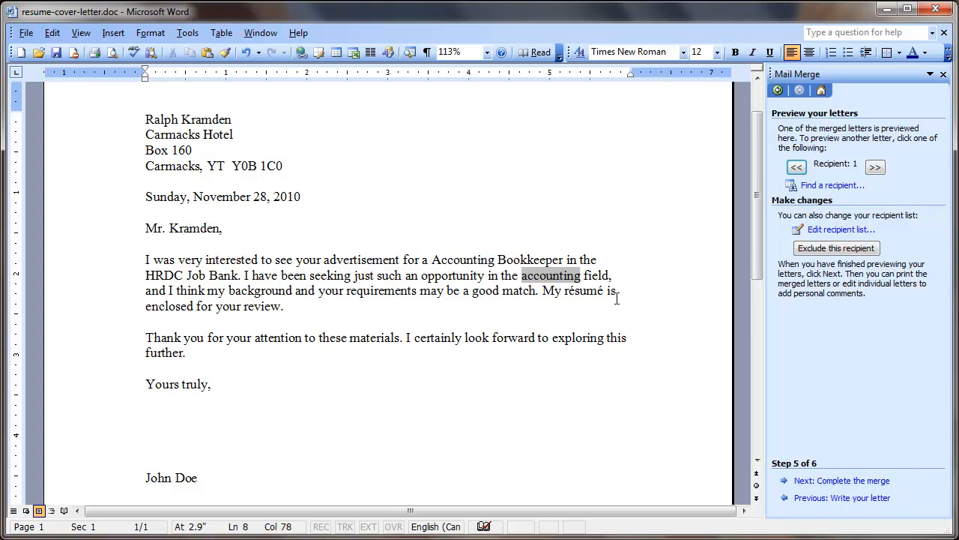
Step: Return to the letter-writing stage and delete the article "a" before the Position merge field
{"action": "left_click", "coordinate": [827, 498]}
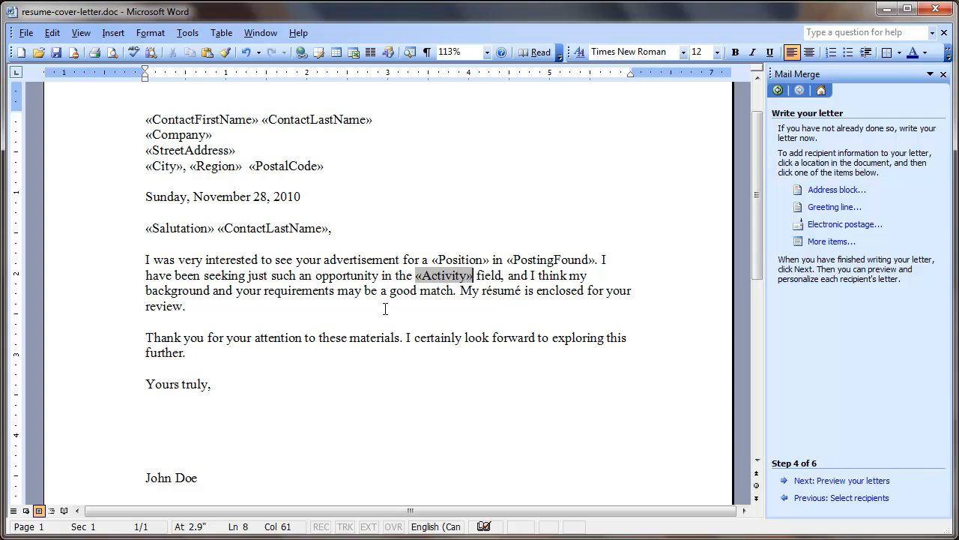
{"action": "left_click", "coordinate": [423, 259]}
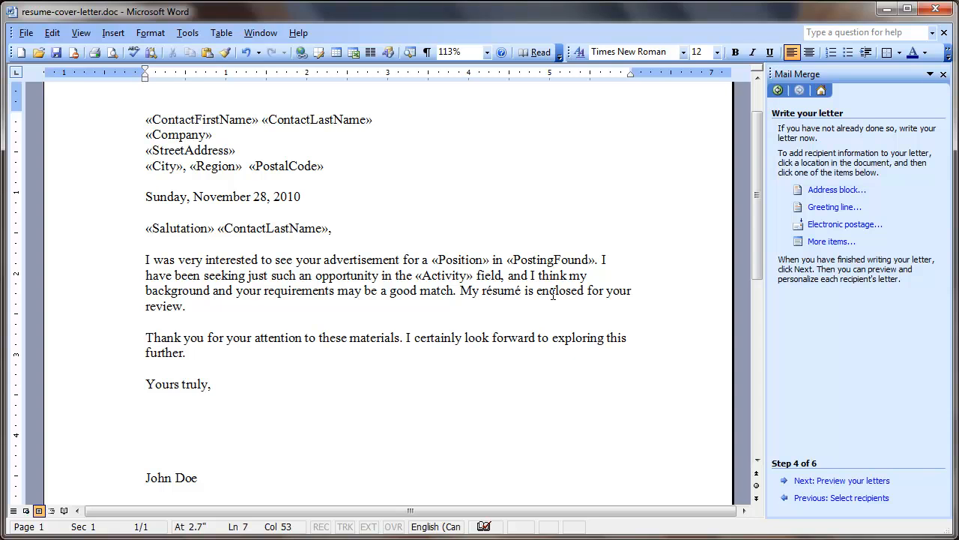
{"action": "key", "text": "Delete"}
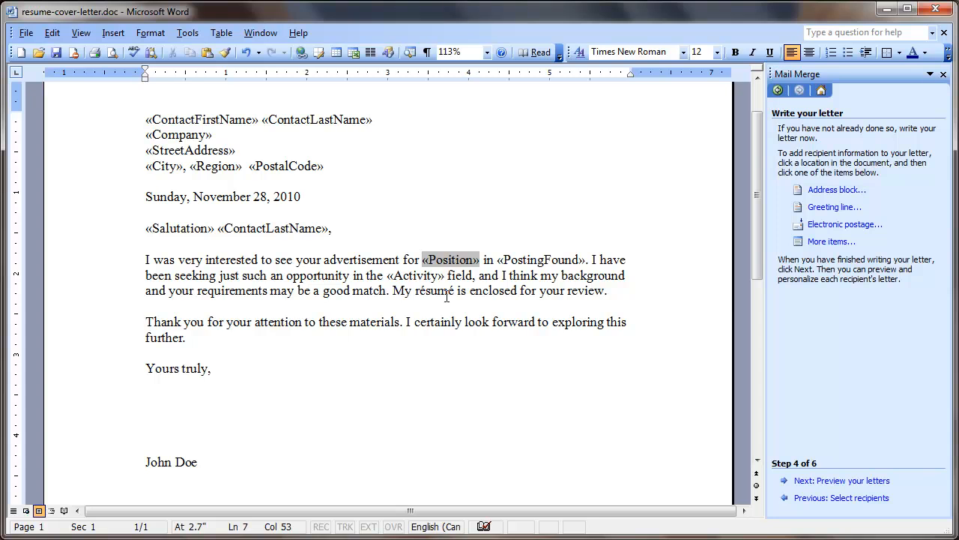
Step: Switch to job-list.xls in Excel and change the first two Position entries to "an Accounting Bookkeeper" and "a Curator"
{"action": "key", "text": "alt+Tab"}
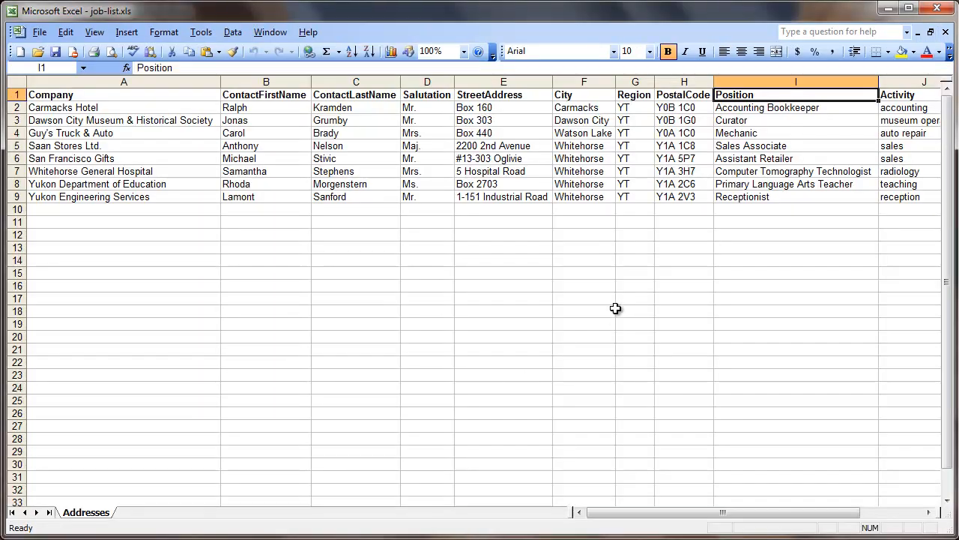
{"action": "left_click", "coordinate": [725, 108]}
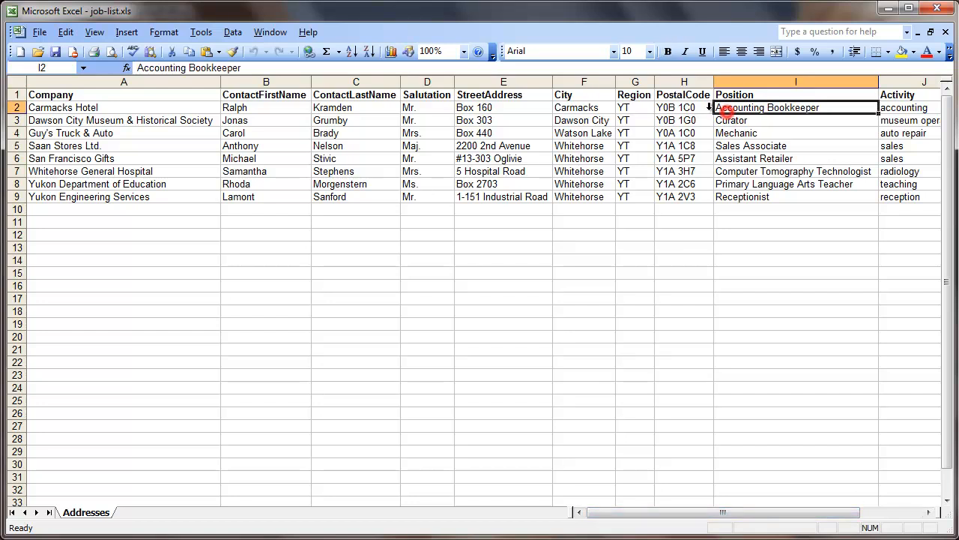
{"action": "left_click", "coordinate": [139, 68]}
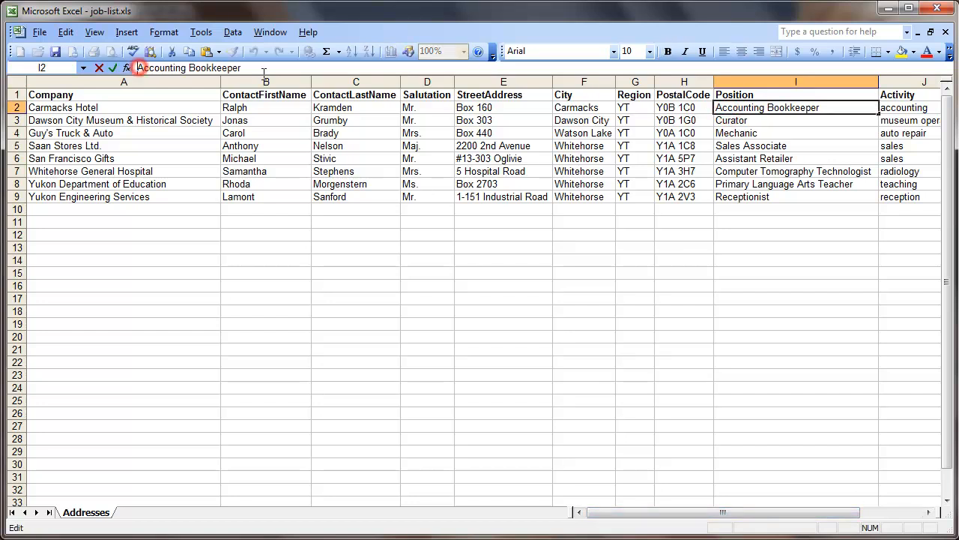
{"action": "type", "text": "an"}
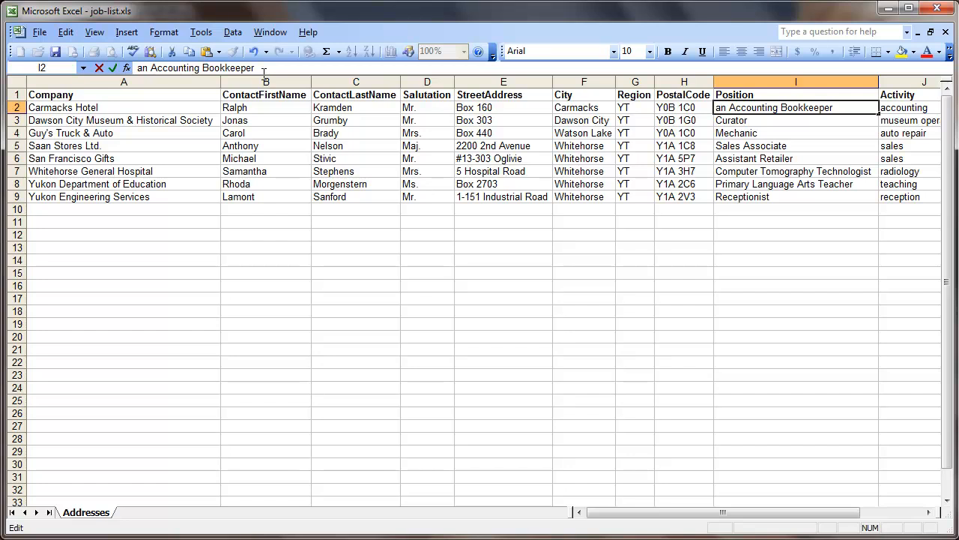
{"action": "key", "text": "Return"}
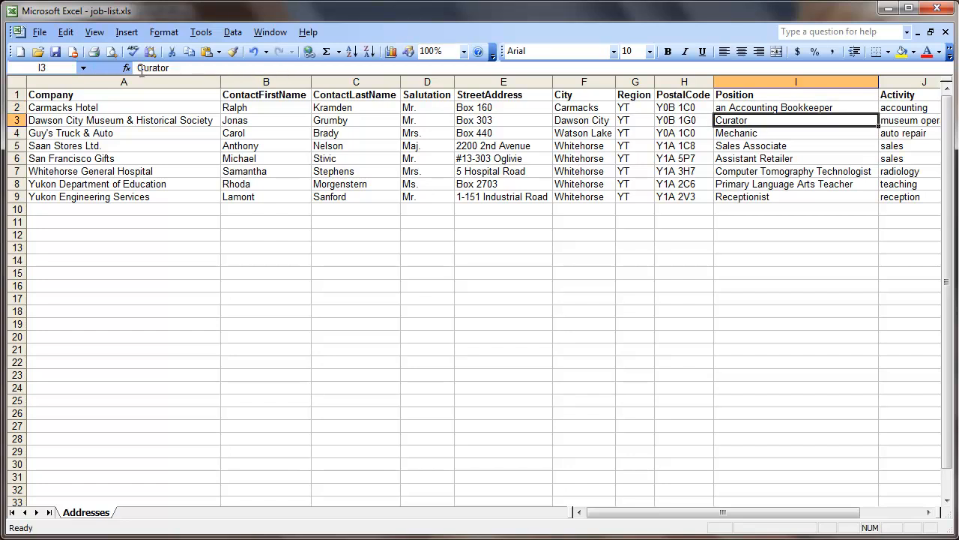
{"action": "left_click", "coordinate": [140, 68]}
{"action": "type", "text": "a"}
{"action": "key", "text": "Return"}
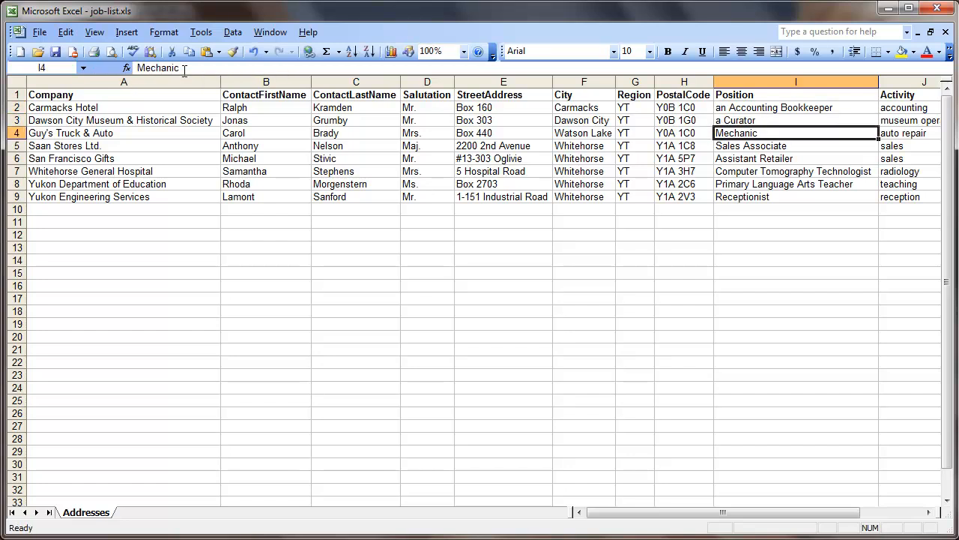
Step: Add the article "a" before Mechanic and Sales Associate in the Position column
{"action": "left_click", "coordinate": [137, 68]}
{"action": "type", "text": "a"}
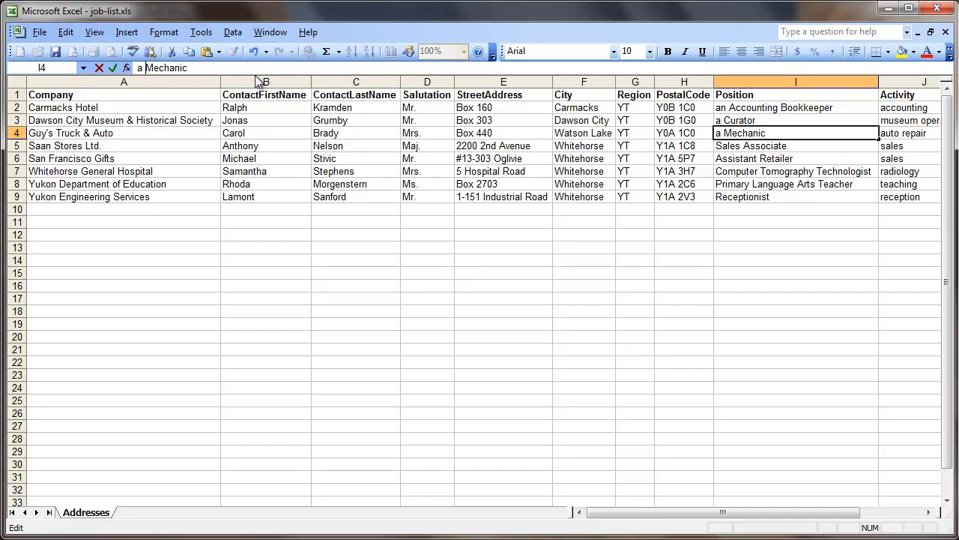
{"action": "key", "text": "Return"}
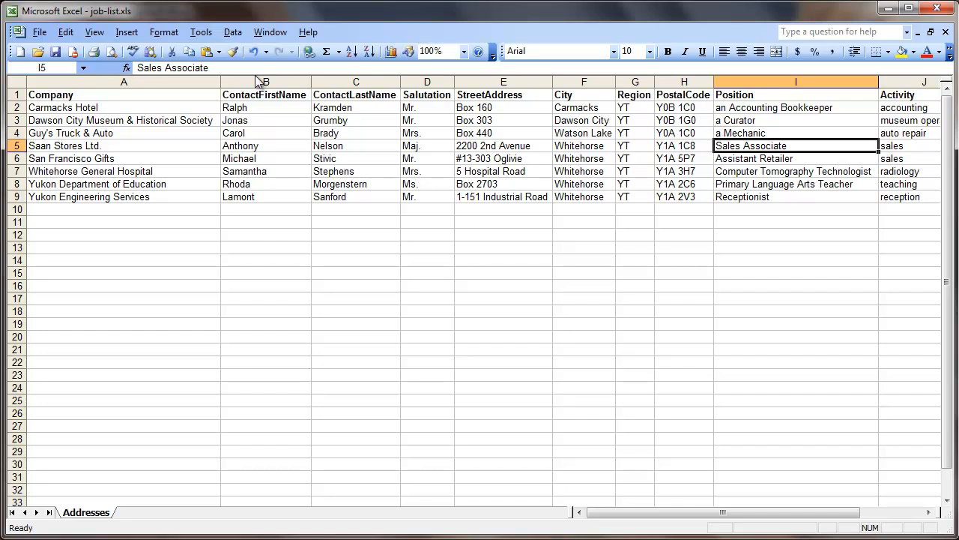
{"action": "left_click", "coordinate": [138, 69]}
{"action": "type", "text": "a"}
{"action": "key", "text": "Return"}
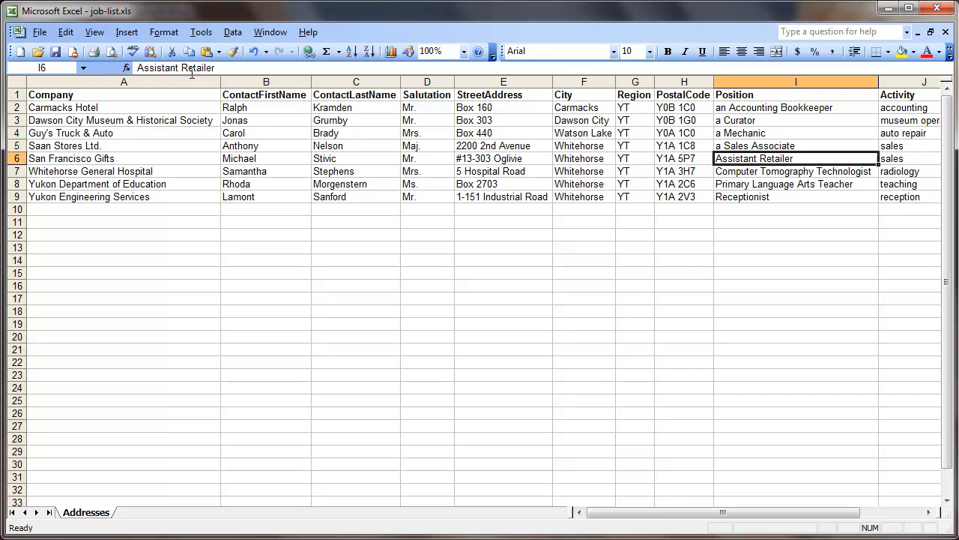
Step: Change the next two Position entries to "an Assistant Retailer" and "a Computer Tomography Technologist"
{"action": "left_click", "coordinate": [137, 68]}
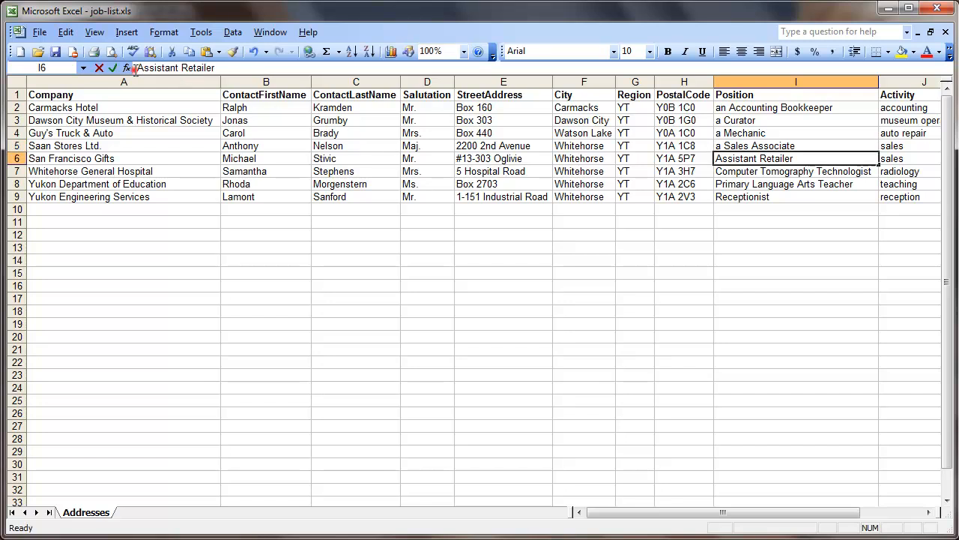
{"action": "type", "text": "an"}
{"action": "key", "text": "Return"}
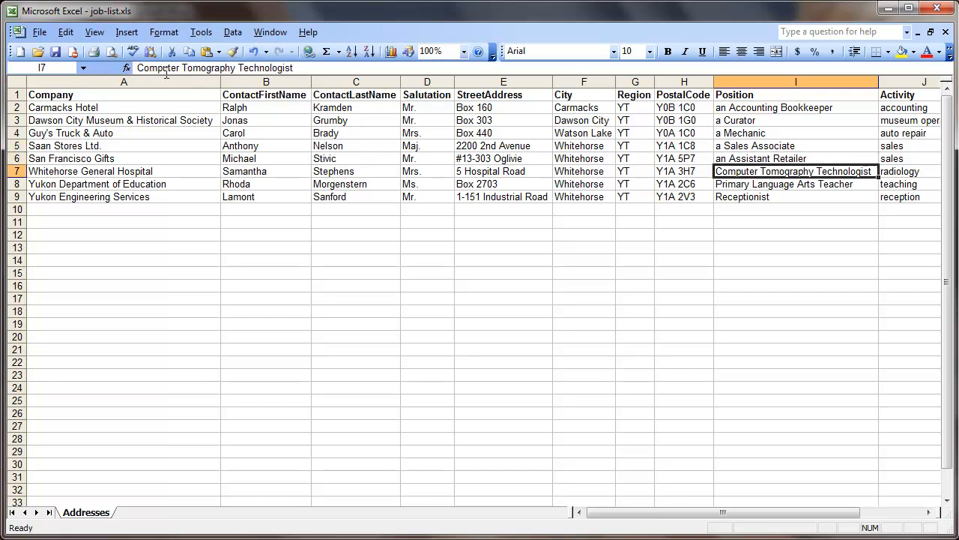
{"action": "left_click", "coordinate": [138, 68]}
{"action": "type", "text": "a"}
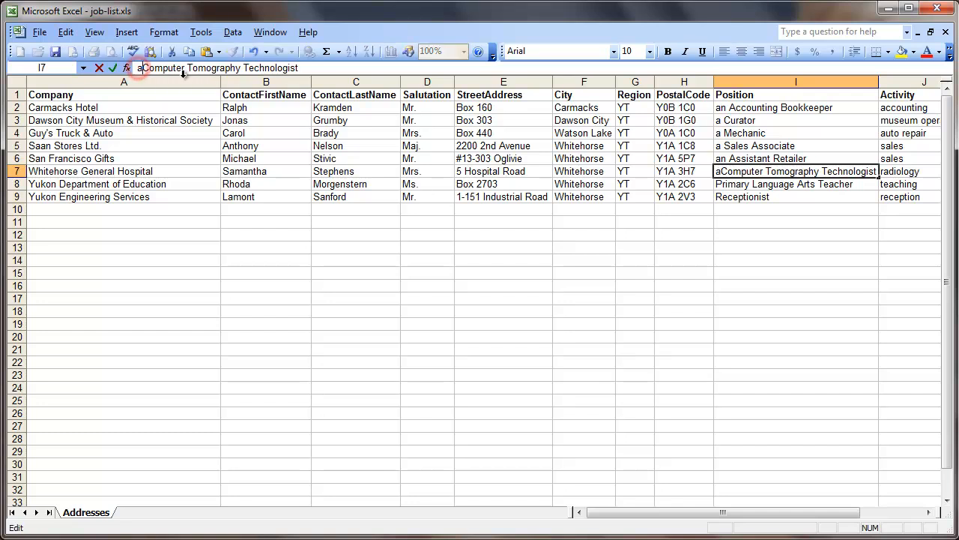
{"action": "key", "text": "Return"}
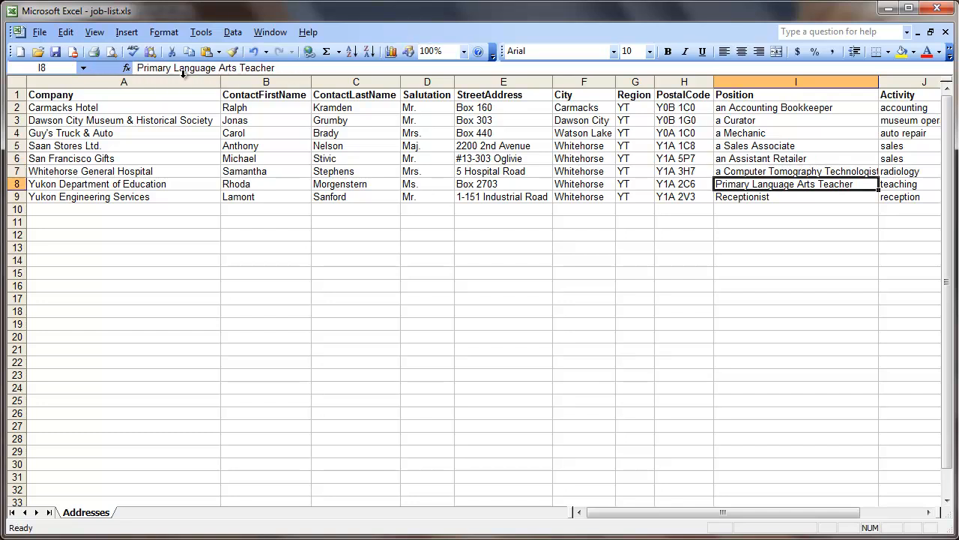
Step: Add the article "a" before Primary Language Arts Teacher and Receptionist in the Position column and save the workbook
{"action": "left_click", "coordinate": [139, 68]}
{"action": "type", "text": "a"}
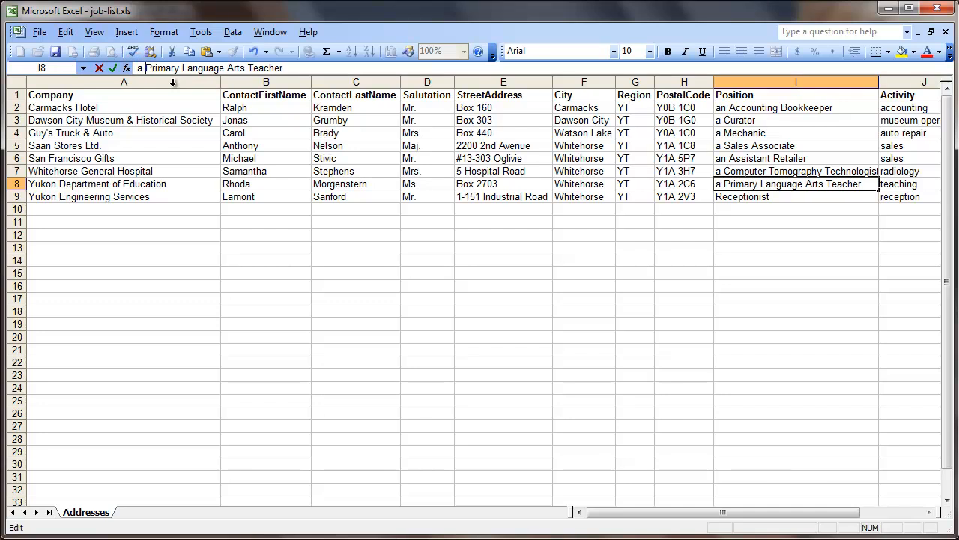
{"action": "key", "text": "Return"}
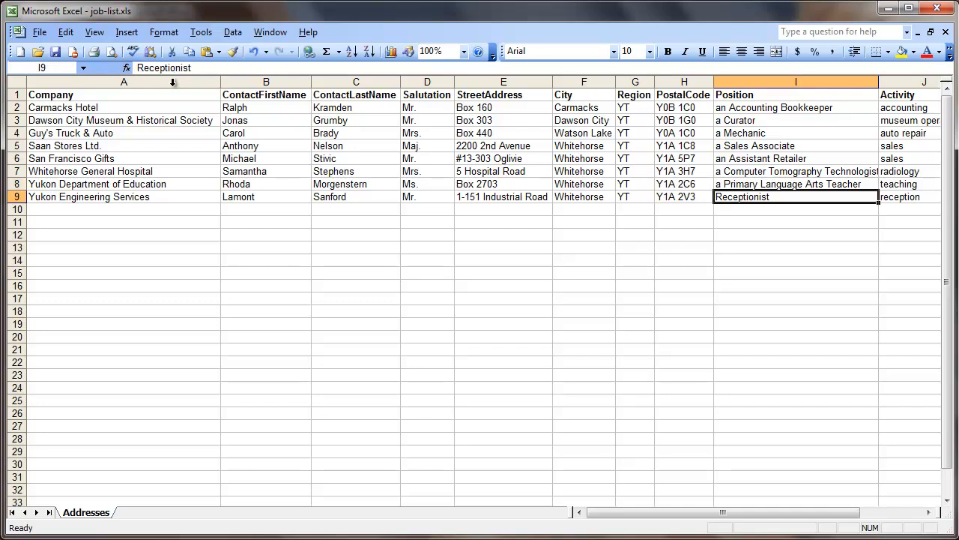
{"action": "left_click", "coordinate": [138, 68]}
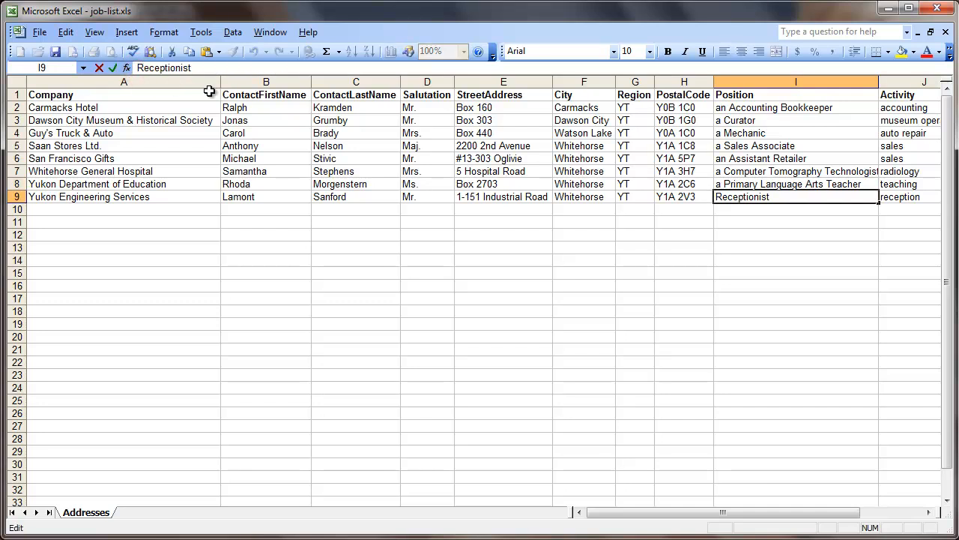
{"action": "type", "text": "a"}
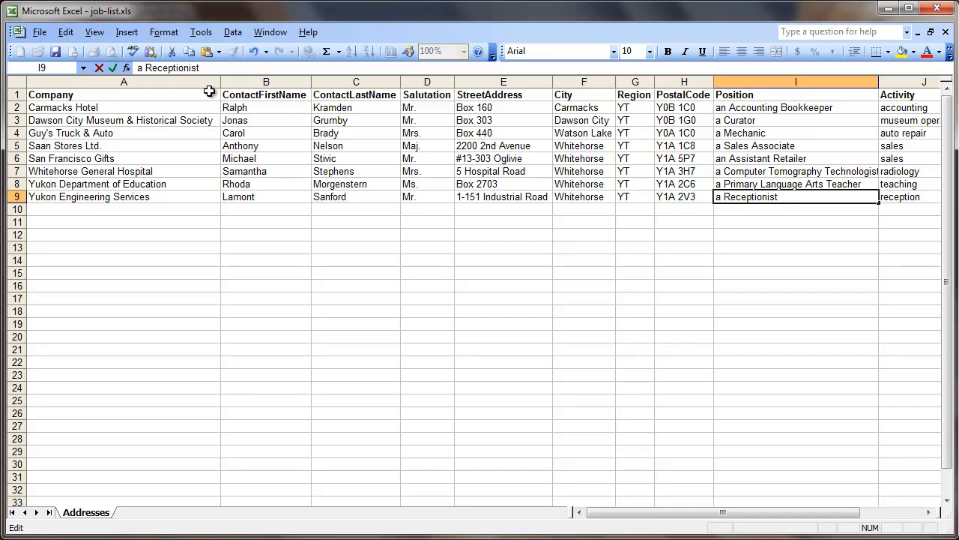
{"action": "key", "text": "Return"}
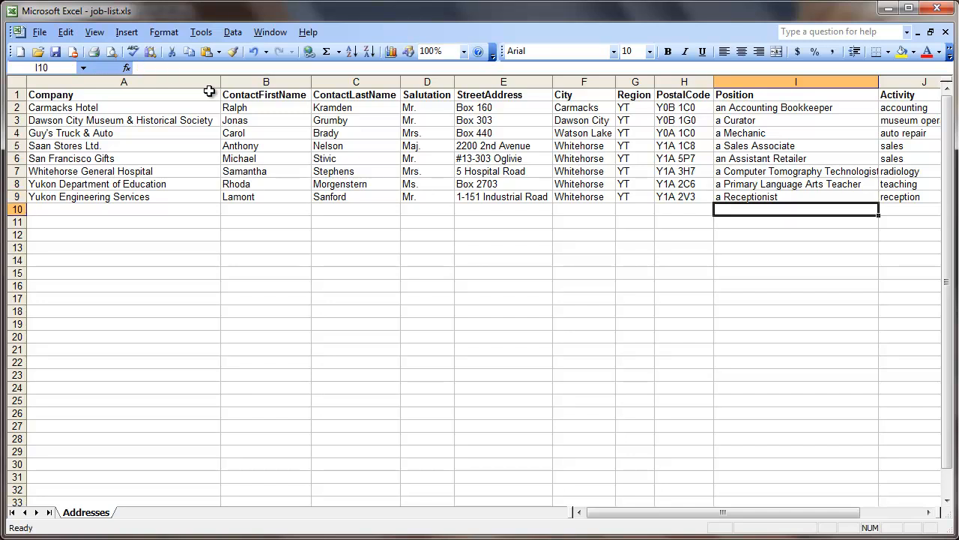
{"action": "left_click", "coordinate": [57, 51]}
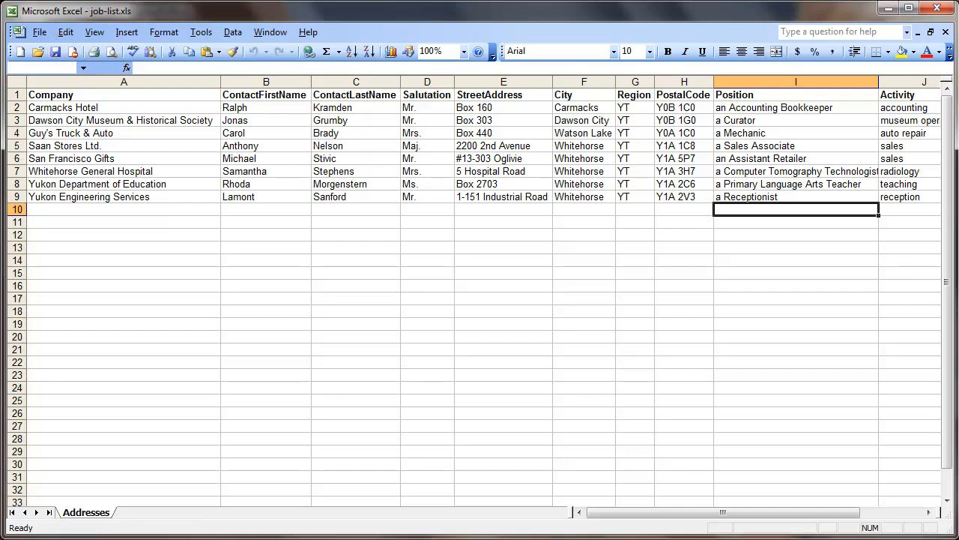
Step: Switch back to the letter in Word, preview recipient 1's letter, and return to the recipient-selection stage of the merge
{"action": "key", "text": "alt+Tab"}
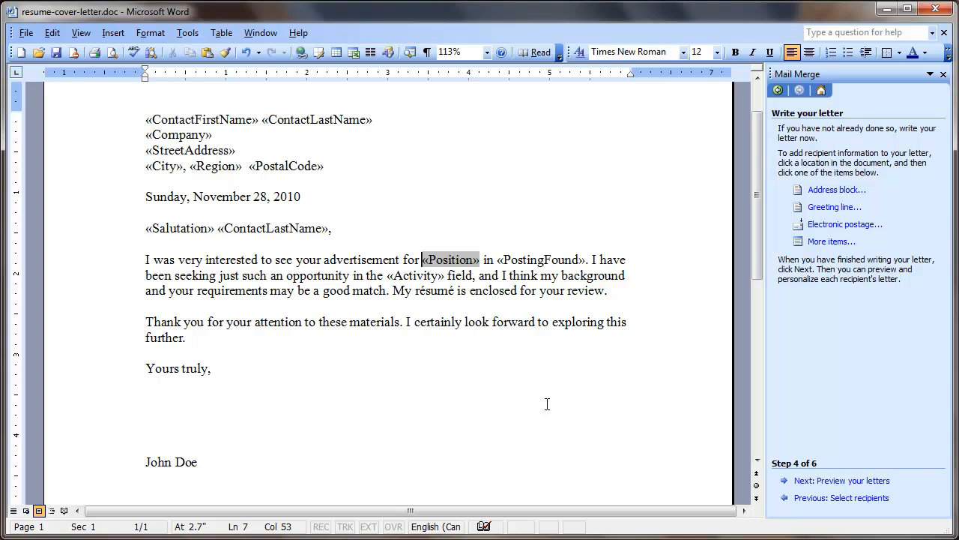
{"action": "left_click", "coordinate": [821, 485]}
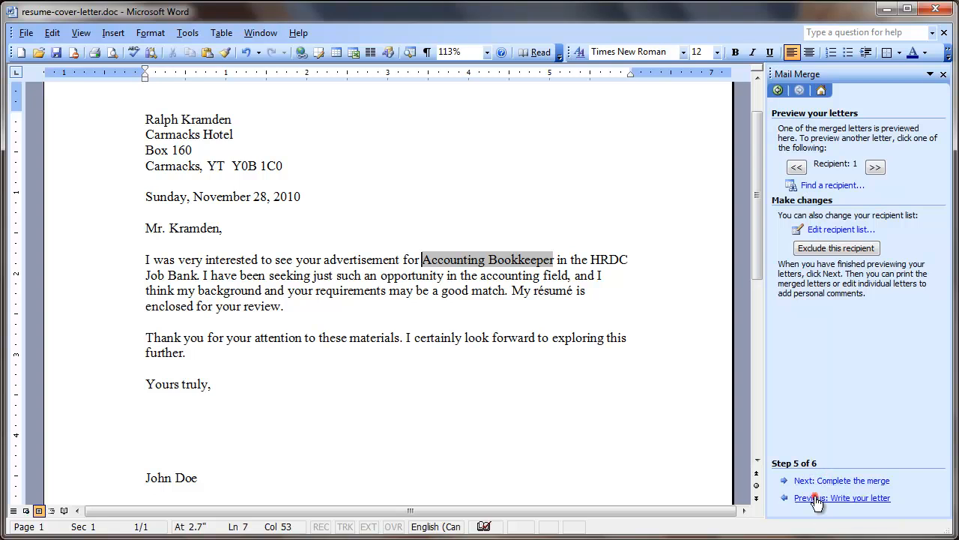
{"action": "left_click", "coordinate": [817, 499]}
{"action": "left_click", "coordinate": [817, 498]}
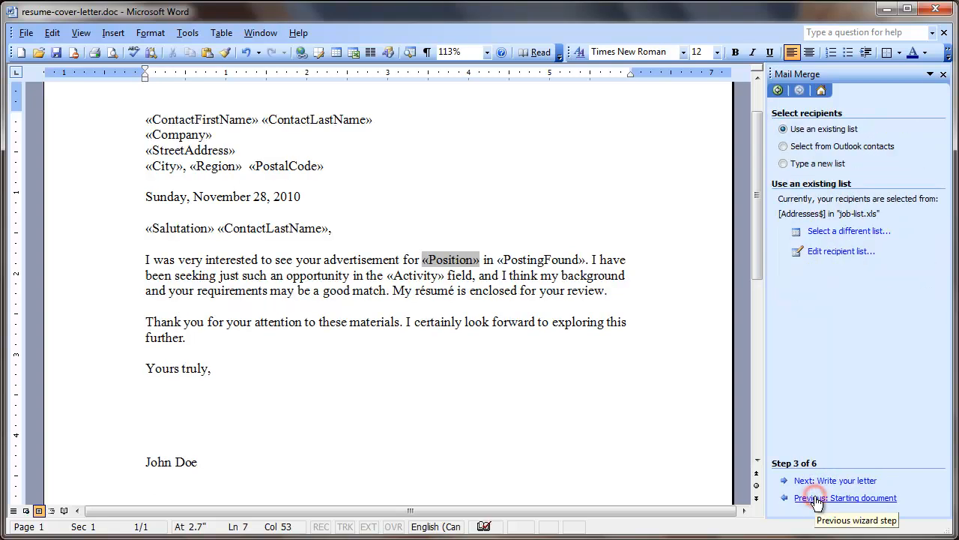
Step: Reload the recipient list from the Addresses$ table of job-list.xls on the Desktop, keeping all recipients included
{"action": "left_click", "coordinate": [867, 234]}
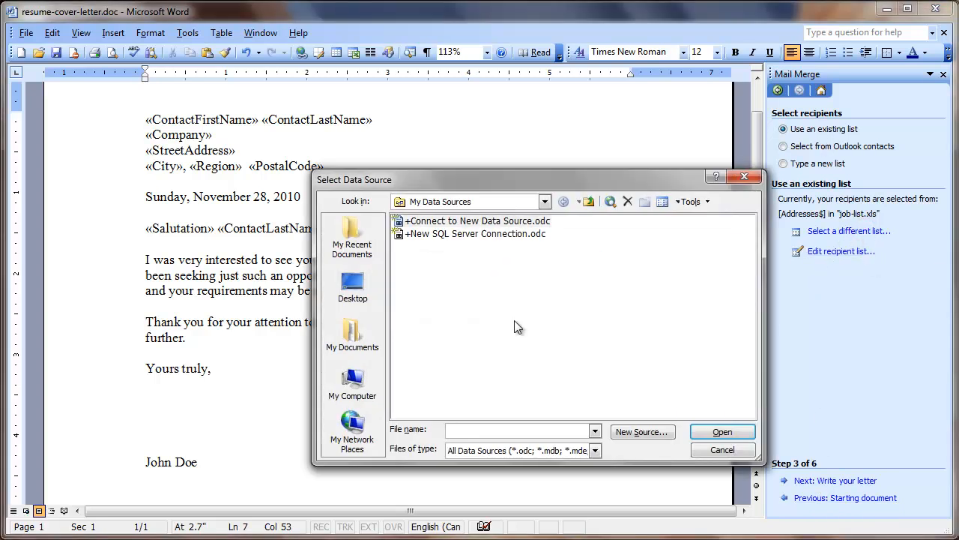
{"action": "left_click", "coordinate": [359, 289]}
{"action": "left_click", "coordinate": [464, 305]}
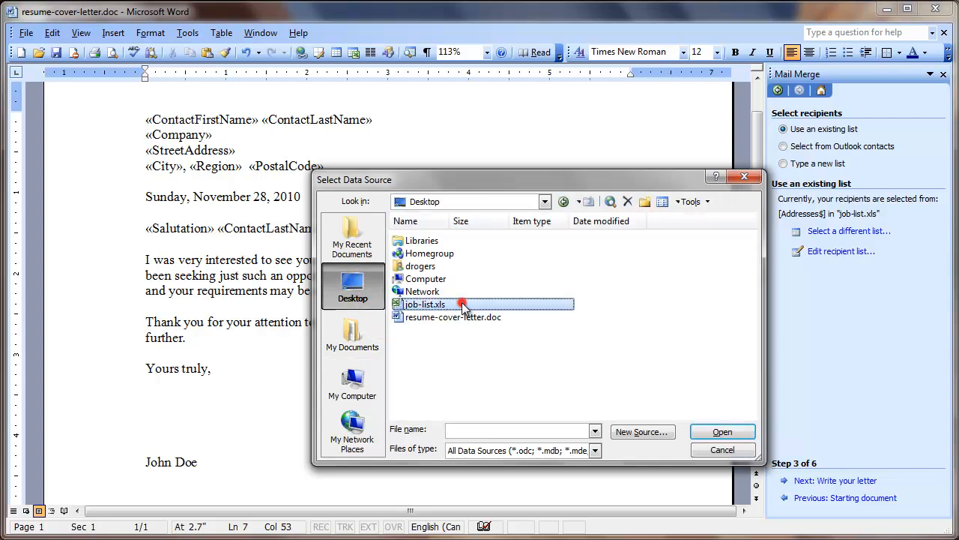
{"action": "left_click", "coordinate": [724, 432]}
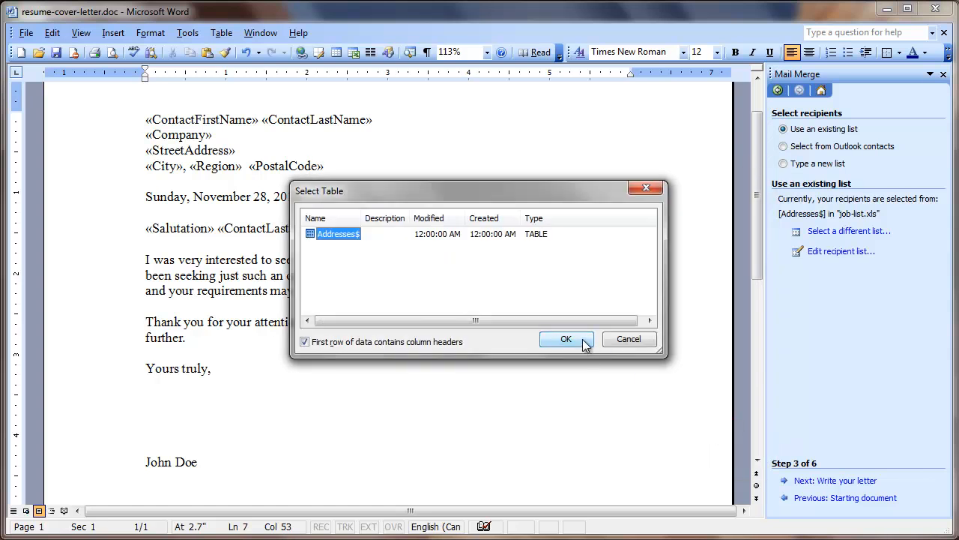
{"action": "left_click", "coordinate": [583, 338]}
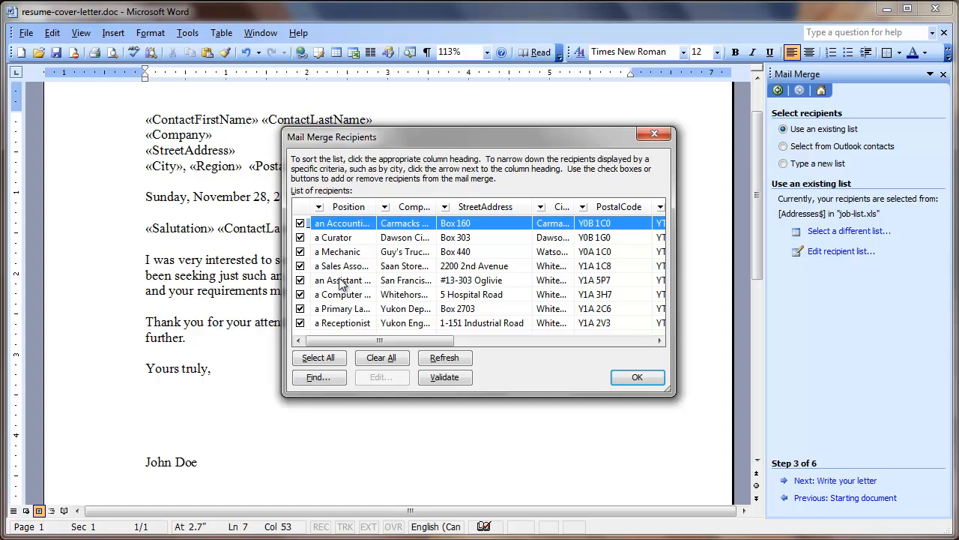
{"action": "left_click", "coordinate": [637, 378]}
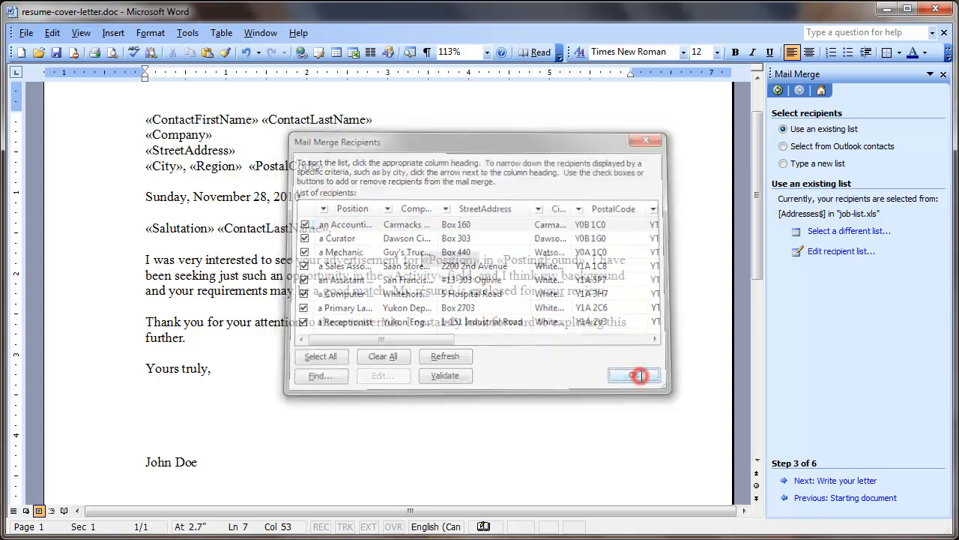
Step: Preview the merged letters for recipients 1 to 8 and check the article before each position title
{"action": "left_click", "coordinate": [832, 481]}
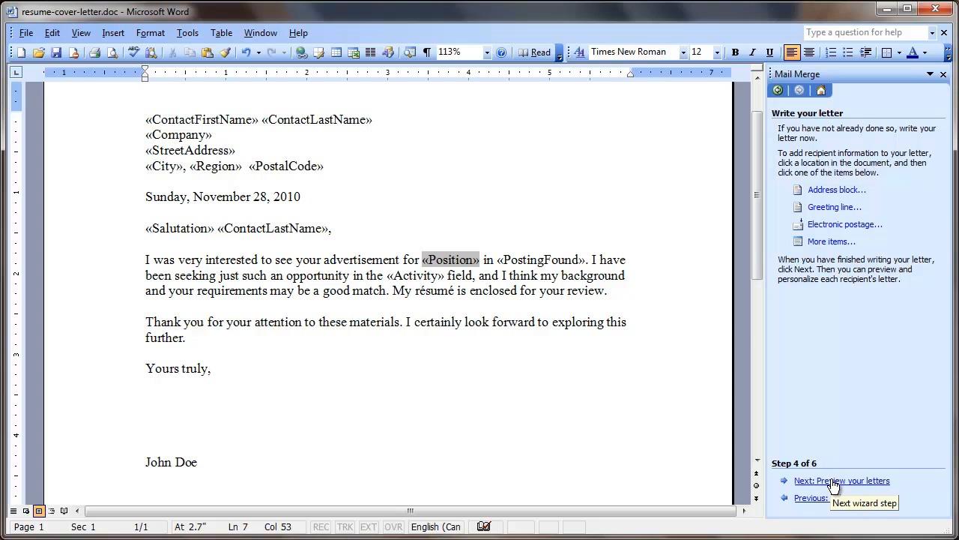
{"action": "left_click", "coordinate": [831, 481]}
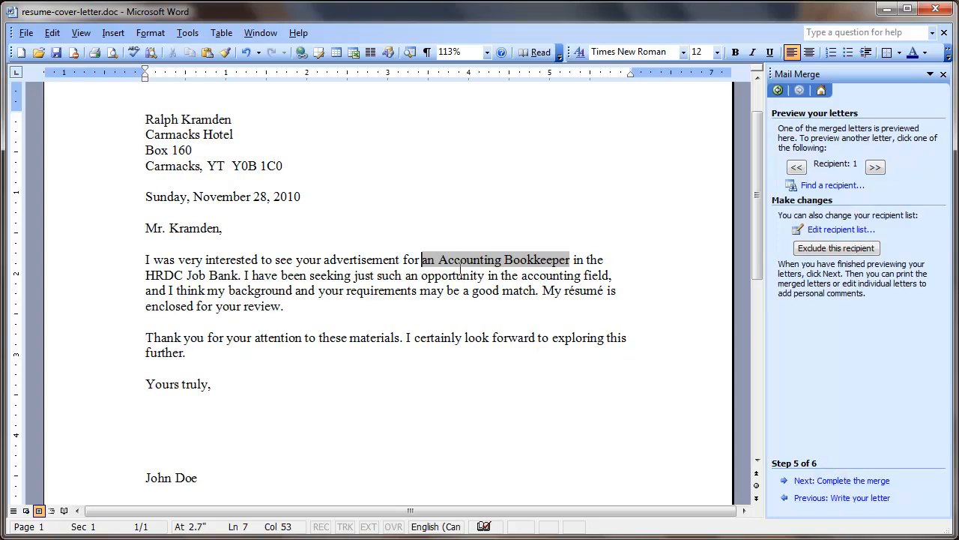
{"action": "left_click", "coordinate": [874, 168]}
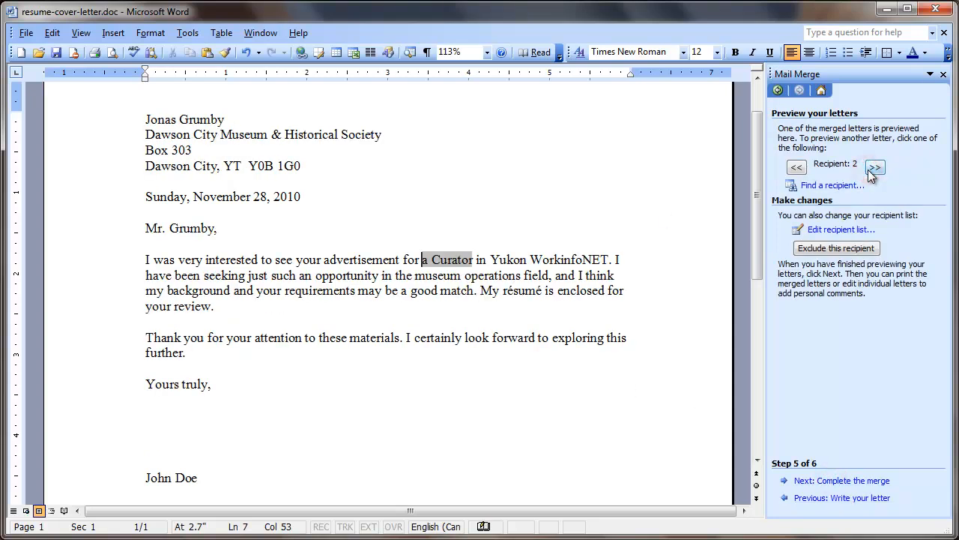
{"action": "left_click", "coordinate": [872, 169]}
{"action": "left_click", "coordinate": [873, 170]}
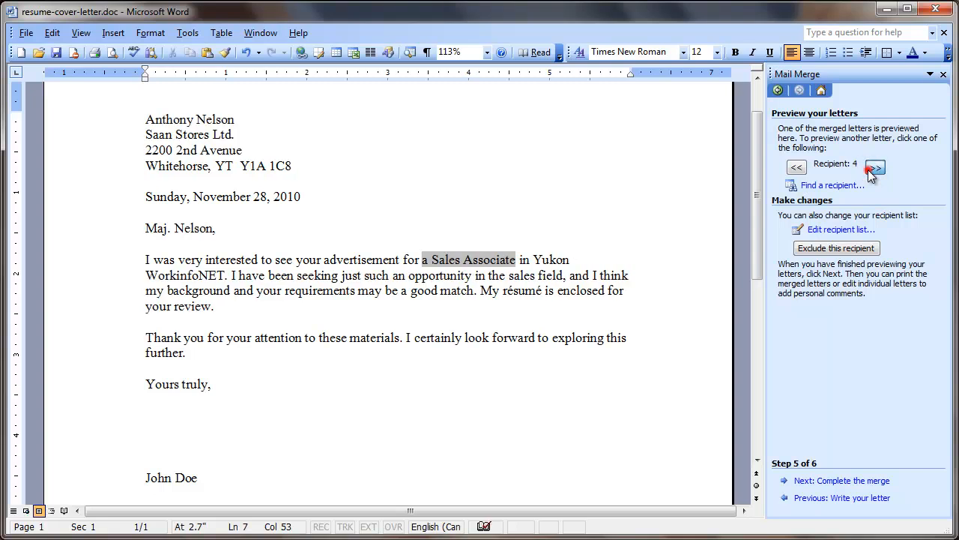
{"action": "left_click", "coordinate": [873, 169]}
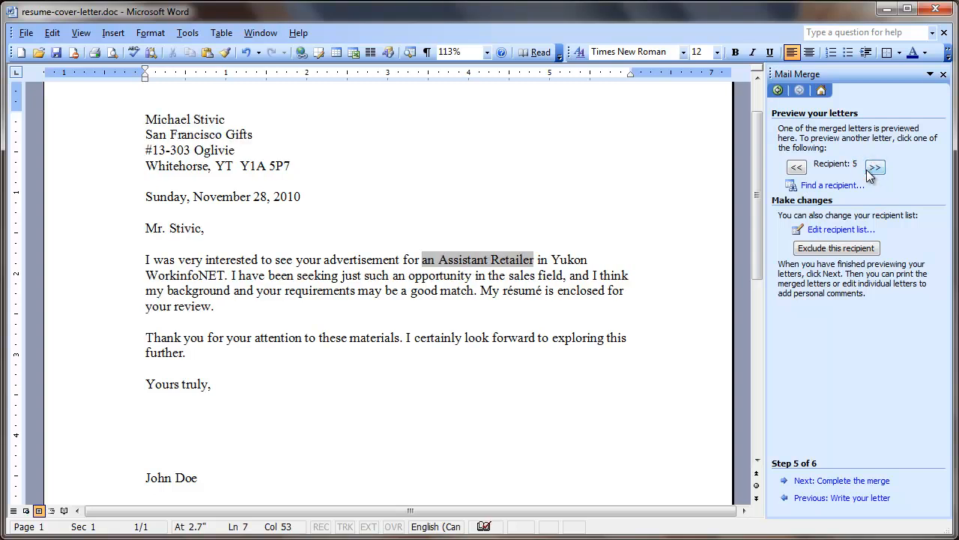
{"action": "left_click", "coordinate": [873, 170]}
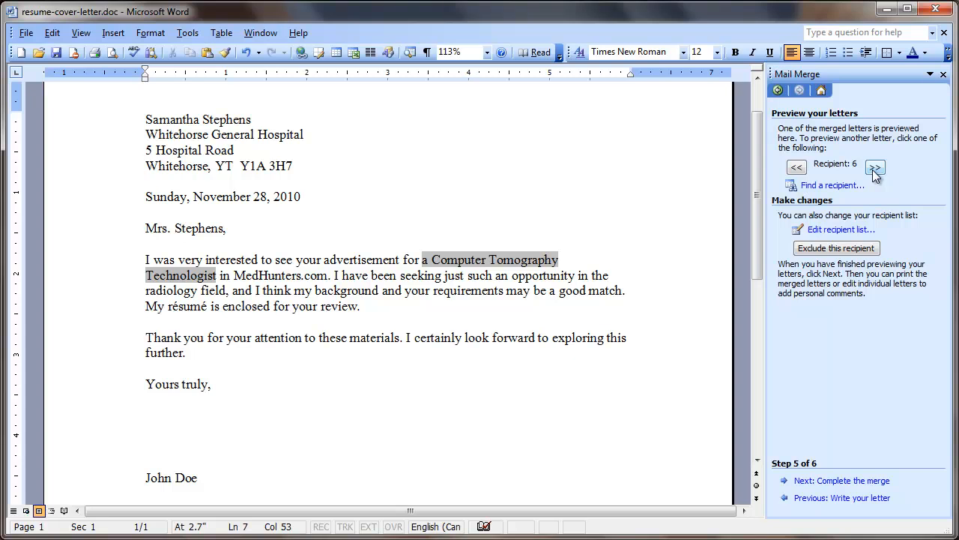
{"action": "left_click", "coordinate": [873, 169]}
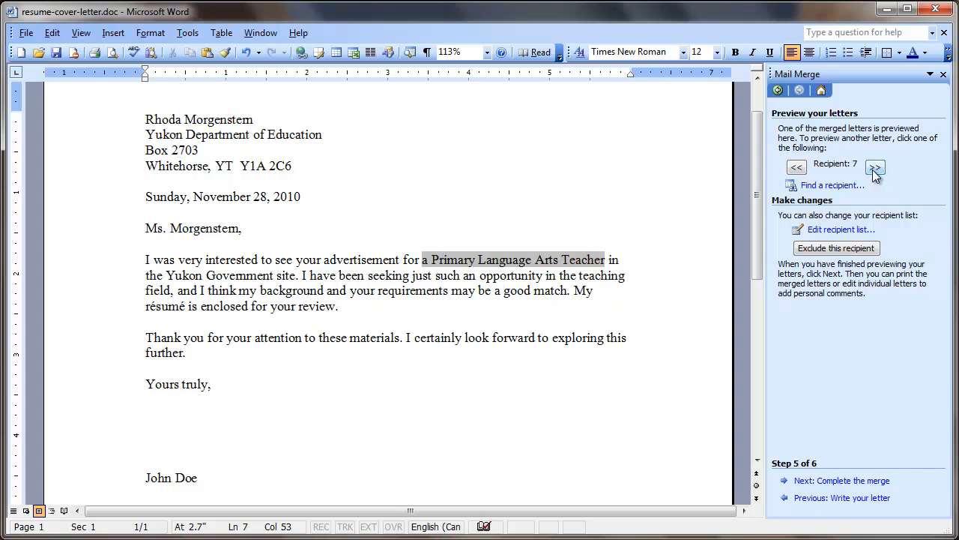
{"action": "left_click", "coordinate": [874, 169]}
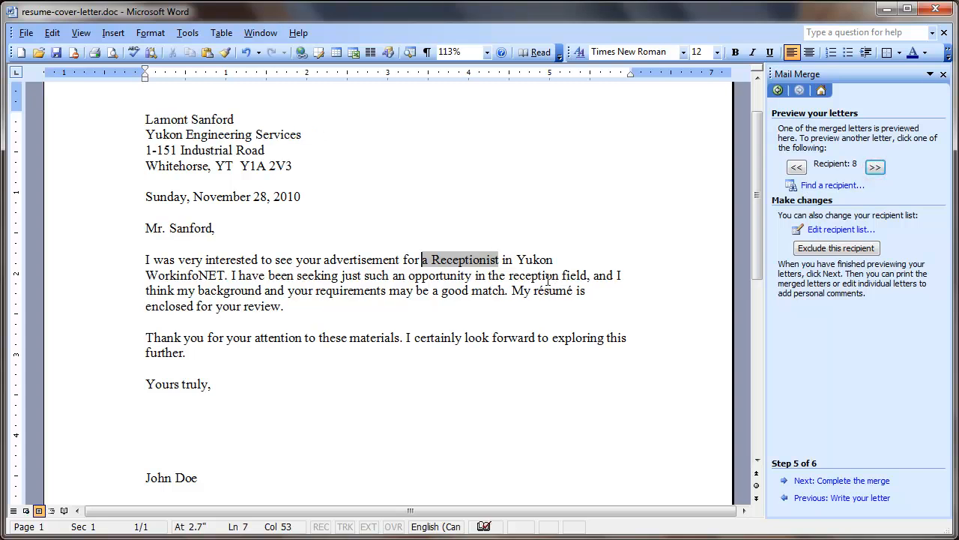
Step: Complete the merge by sending all records to a new document for individual editing, and maximize that document's window
{"action": "left_click", "coordinate": [493, 290]}
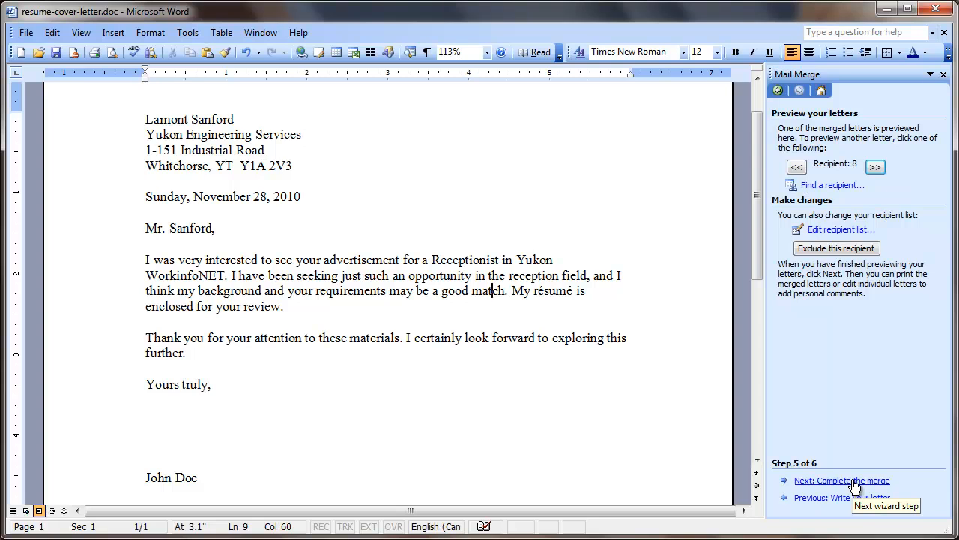
{"action": "left_click", "coordinate": [853, 482]}
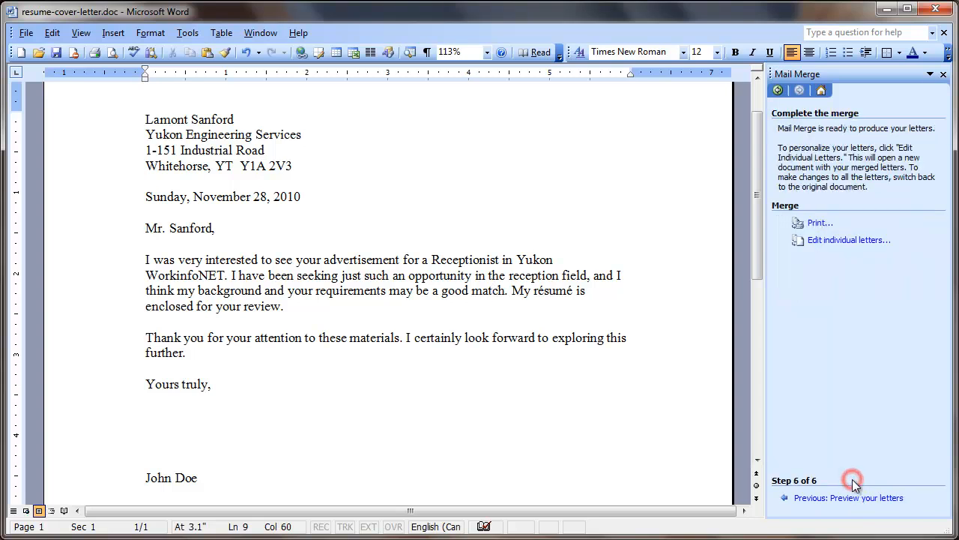
{"action": "left_click", "coordinate": [836, 242]}
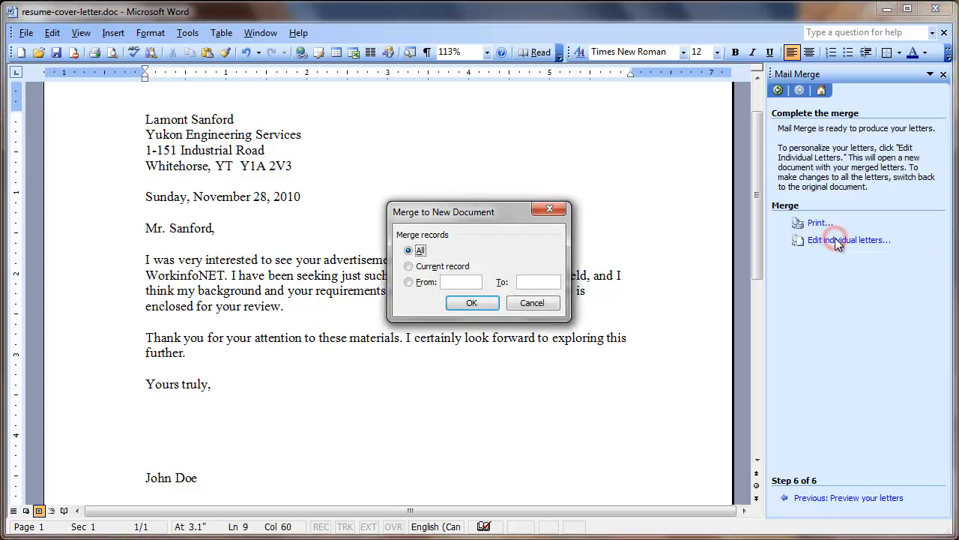
{"action": "left_click", "coordinate": [487, 303]}
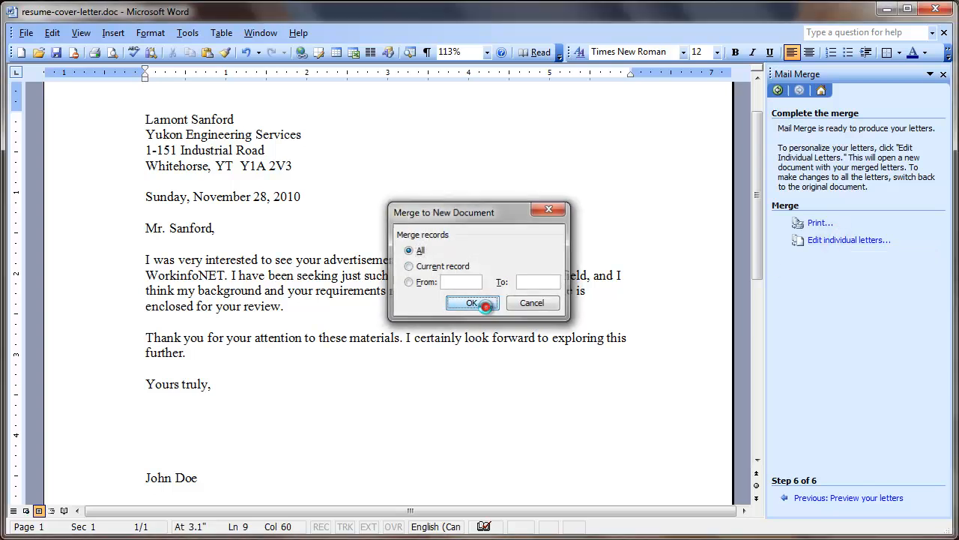
{"action": "double_click", "coordinate": [734, 27]}
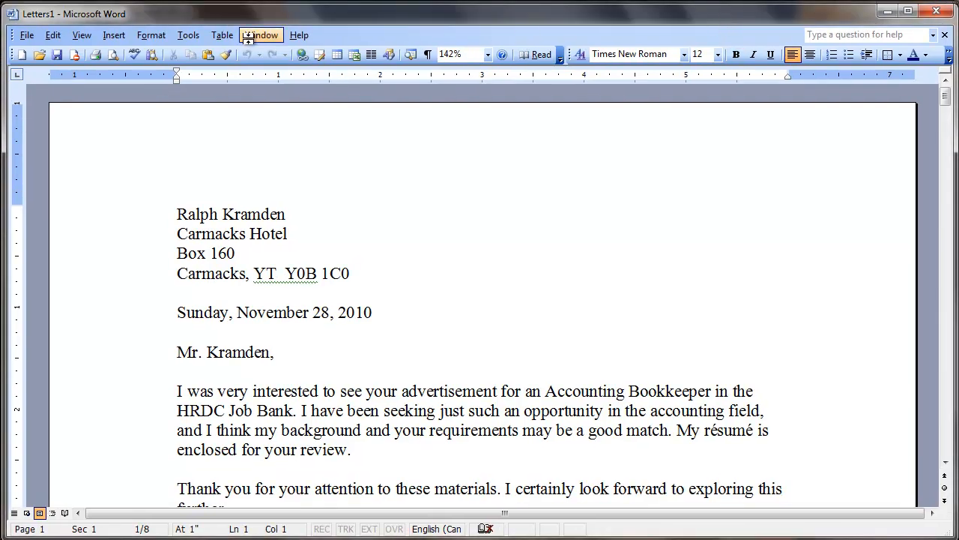
Step: Review the merged letters from the first to the last, checking each recipient's position wording, and return to the first letter
{"action": "left_click_drag", "start_coordinate": [944, 105], "coordinate": [945, 378]}
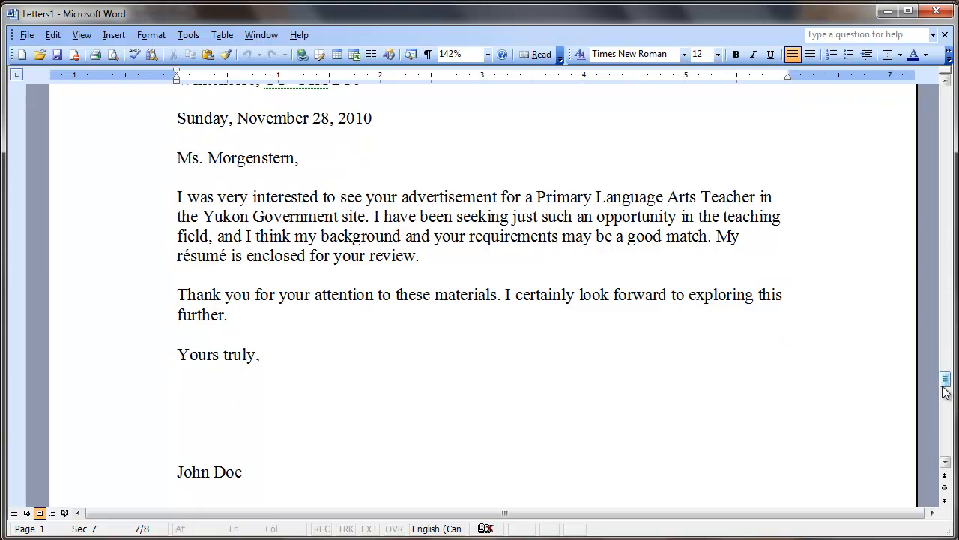
{"action": "left_click_drag", "start_coordinate": [944, 382], "coordinate": [937, 434]}
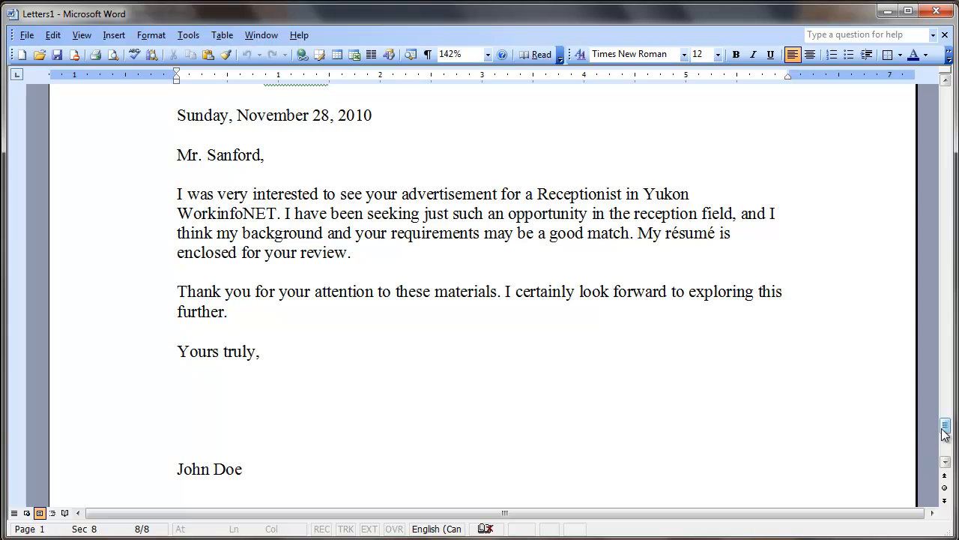
{"action": "left_click_drag", "start_coordinate": [945, 433], "coordinate": [951, 101]}
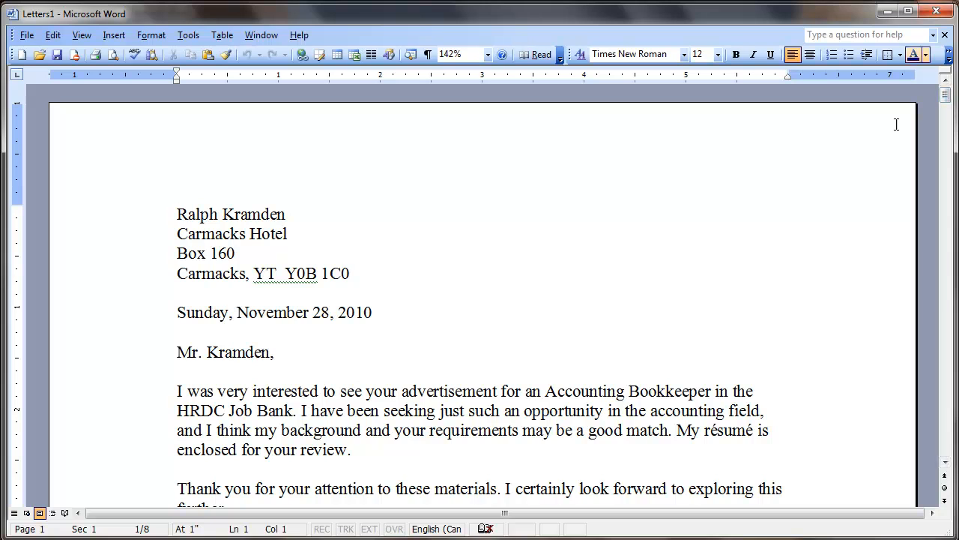
{"action": "left_click", "coordinate": [945, 463]}
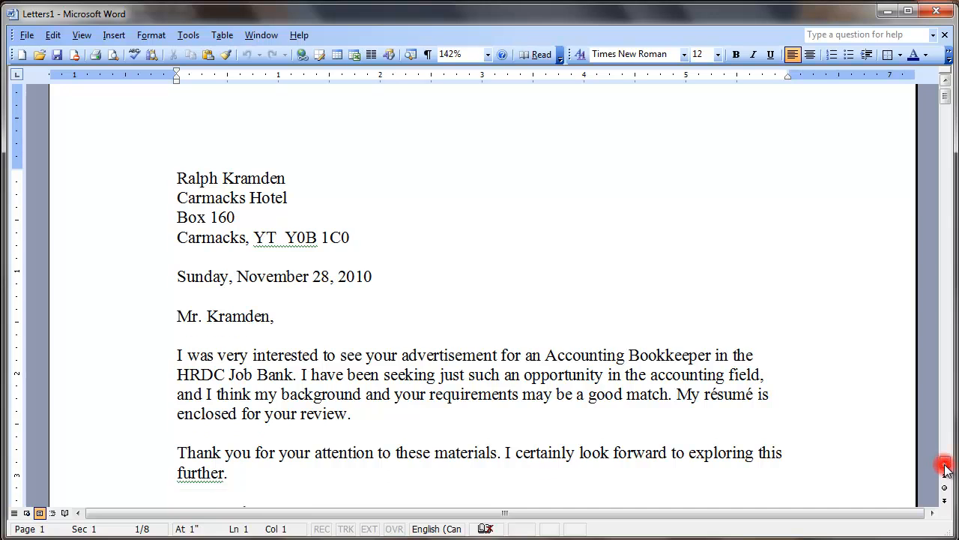